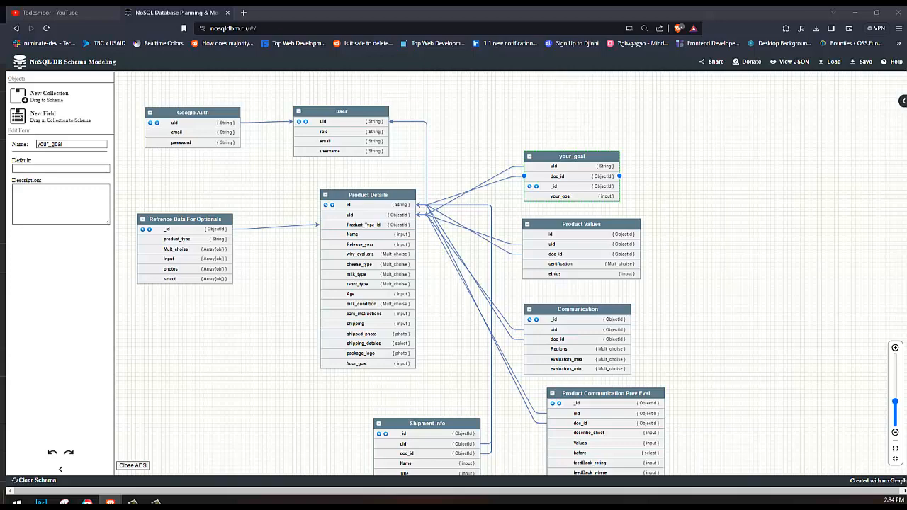
- Switch to the Figma design, examine the Product Intake Form screens, and return to the NoSQL schema diagram
key(shift+super+Right)
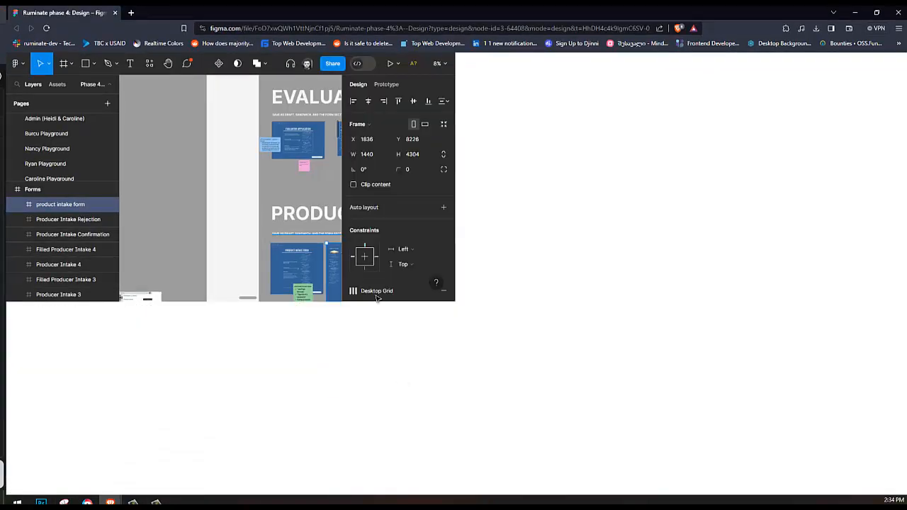
scroll(550, 398, down, 1)
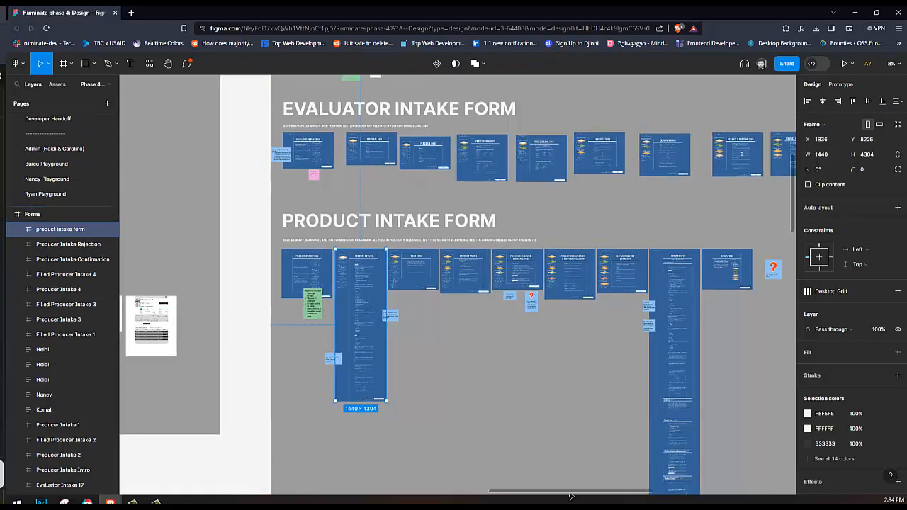
drag(570, 494, 587, 495)
scroll(385, 257, right, 2)
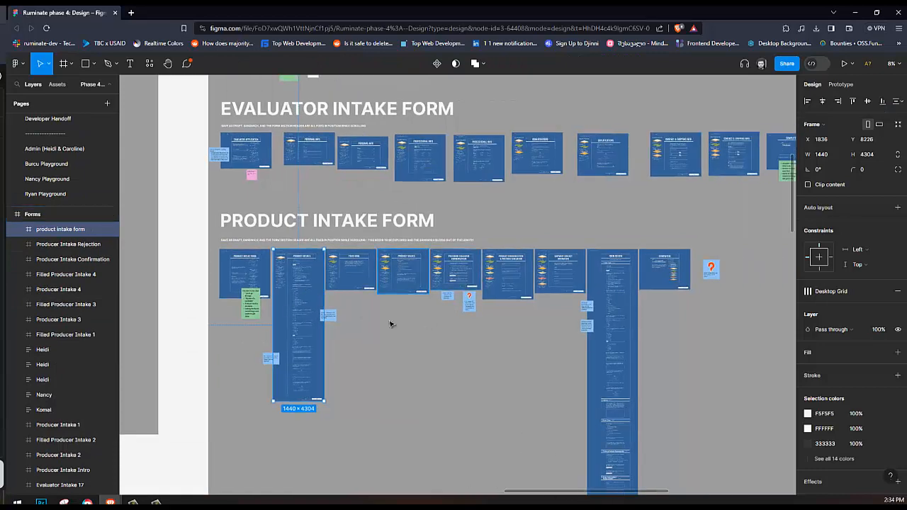
scroll(427, 324, down, 1)
key(shift+super+Left)
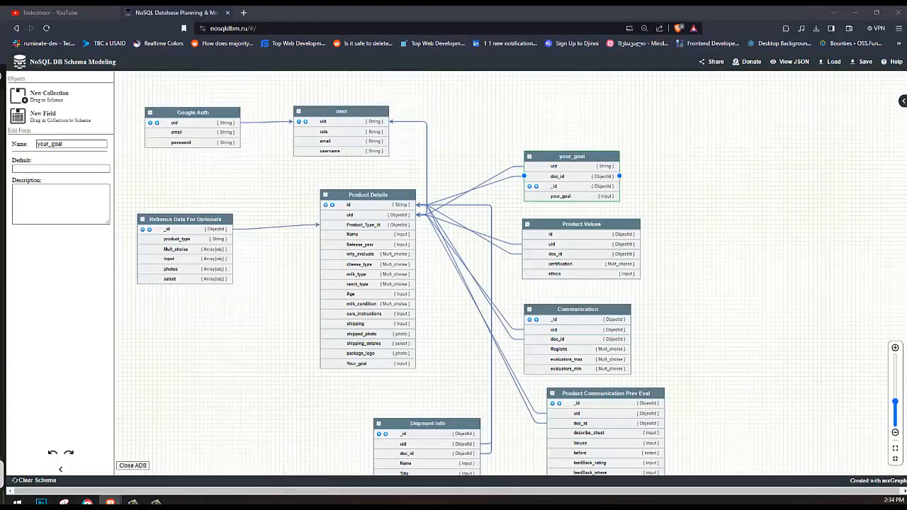
- Move the Google Auth collection slightly up and left, and inspect its uid, email and password fields
drag(192, 113, 186, 112)
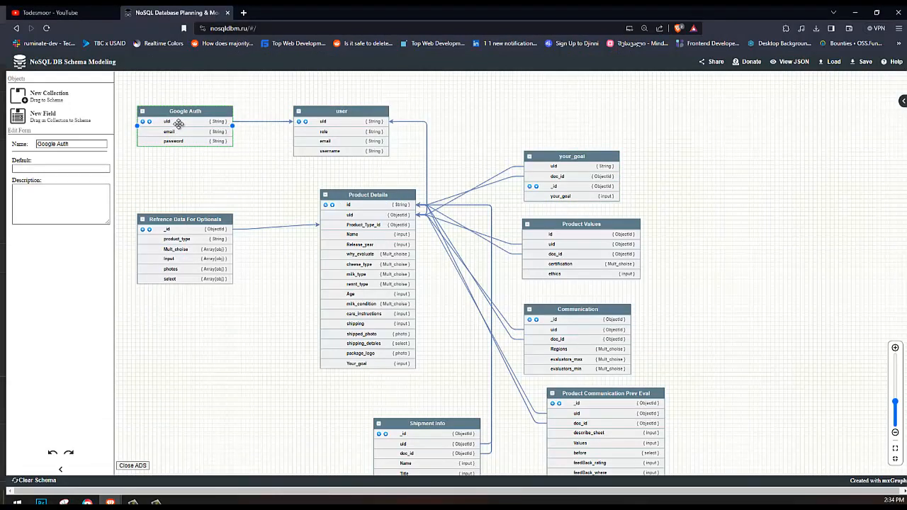
click(179, 124)
click(180, 132)
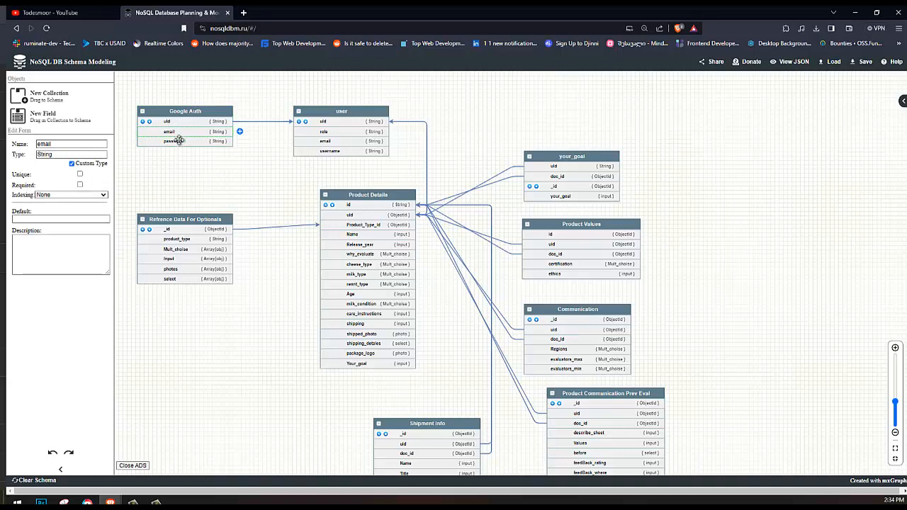
click(181, 141)
click(239, 121)
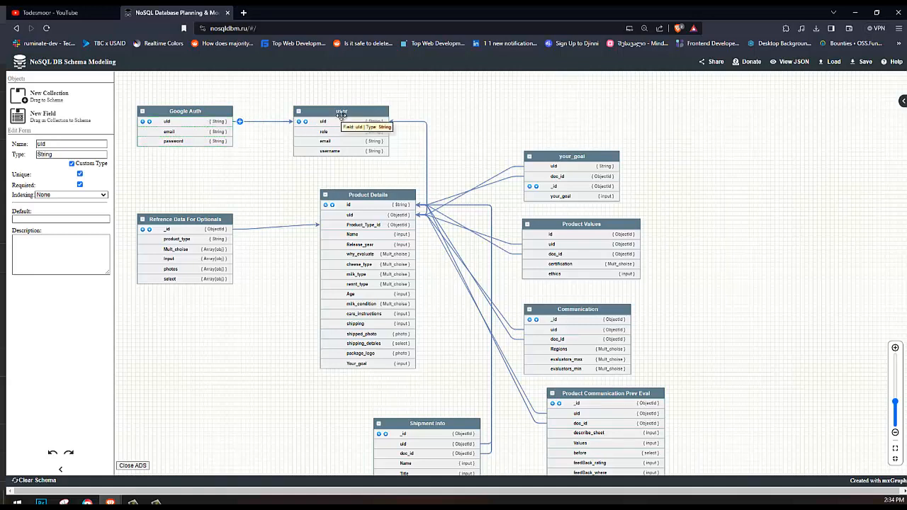
- Trace the uid link from Google Auth to the user collection and inspect the user's role, email and username fields
click(310, 115)
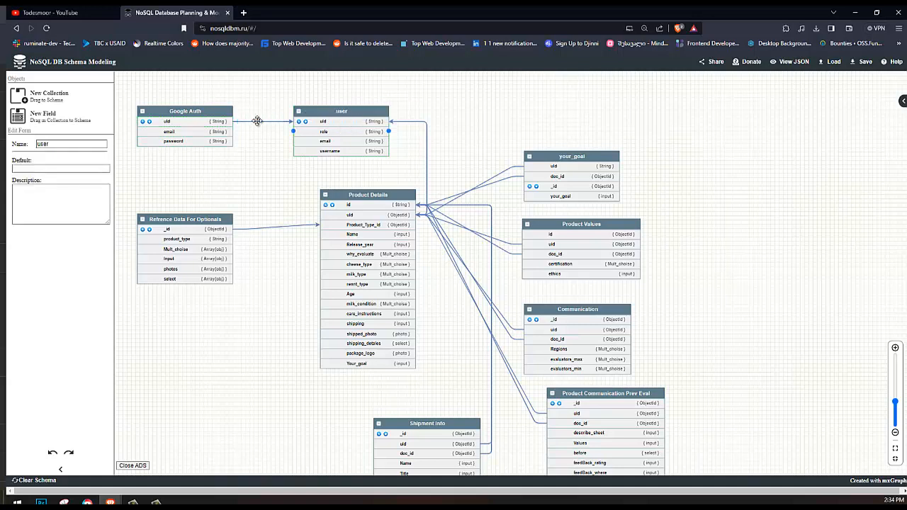
click(329, 119)
click(209, 121)
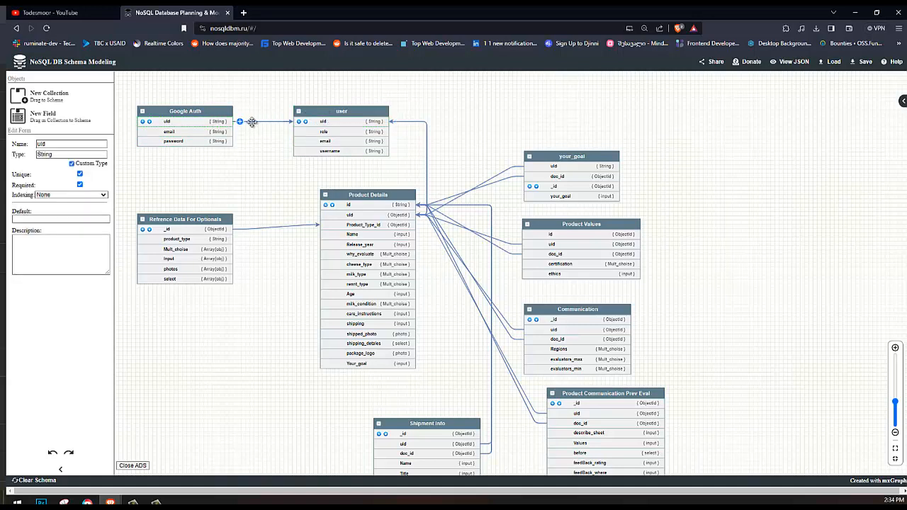
click(337, 132)
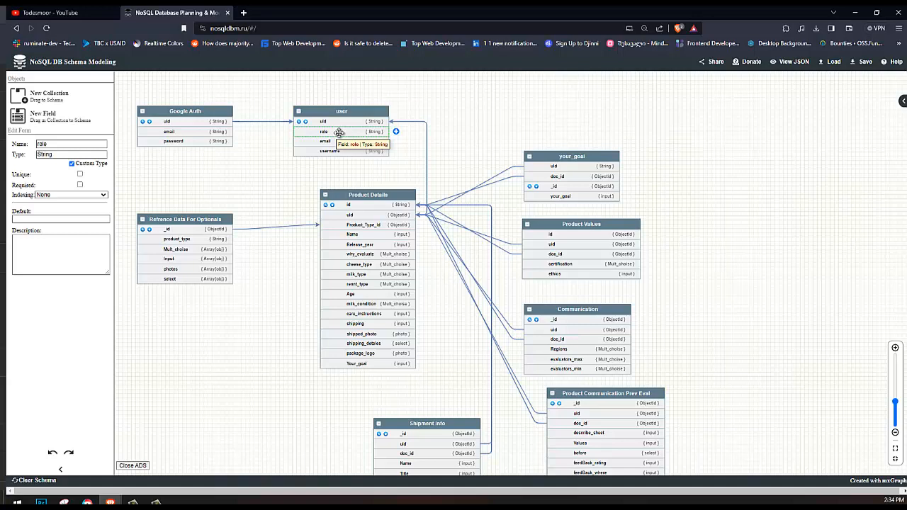
click(332, 142)
click(328, 150)
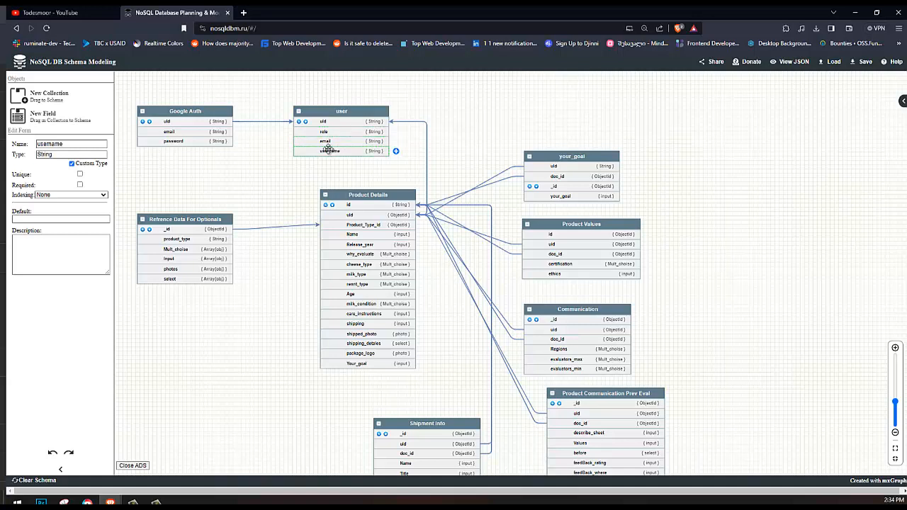
- Move the user collection slightly upward and select its username field
drag(339, 117, 338, 112)
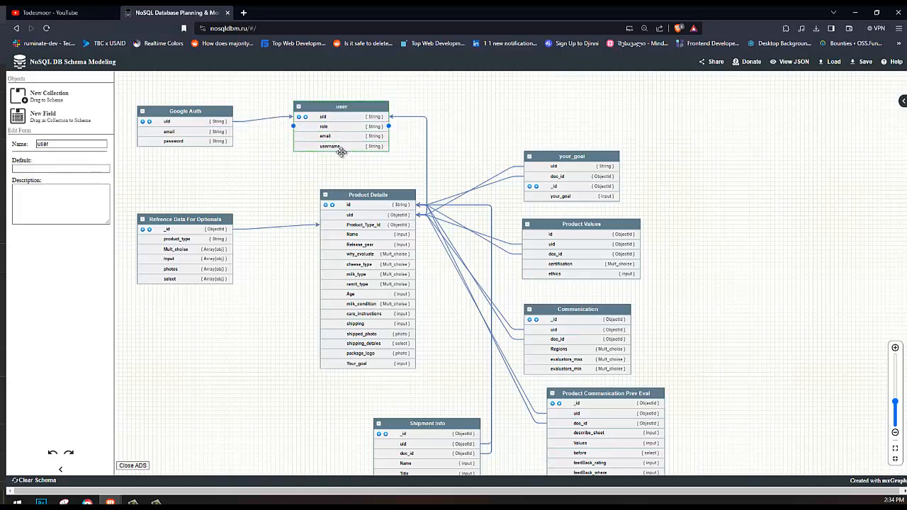
click(359, 150)
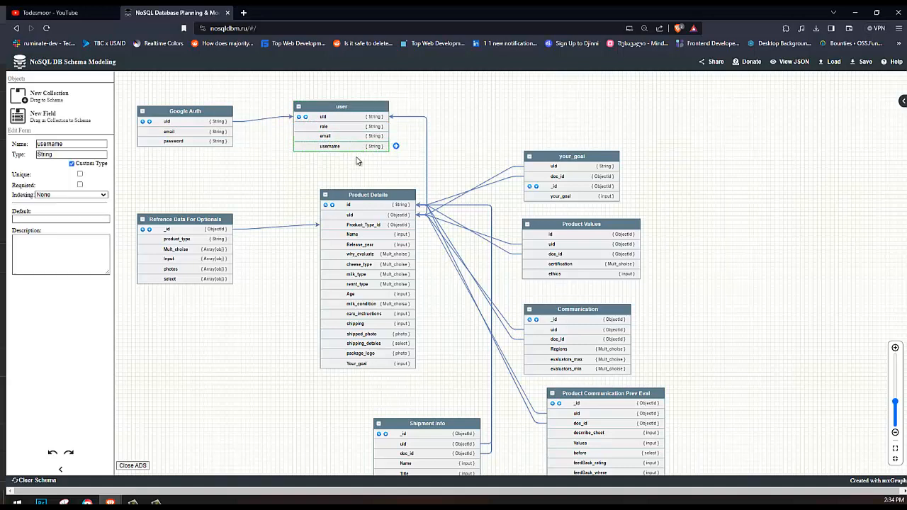
click(346, 158)
click(339, 148)
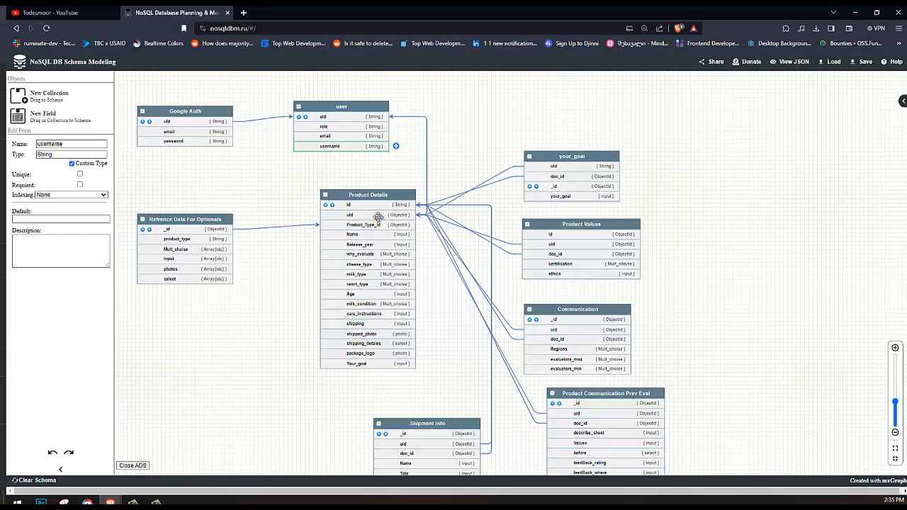
- Move the Refrence Data For Optionals collection slightly up and left on the canvas, and clear the selection
scroll(308, 214, down, 3)
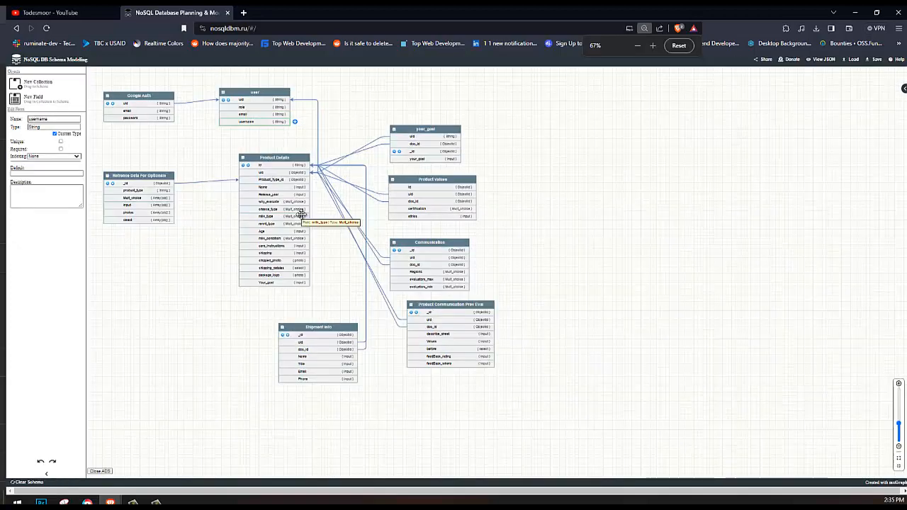
scroll(221, 263, up, 1)
scroll(219, 263, up, 1)
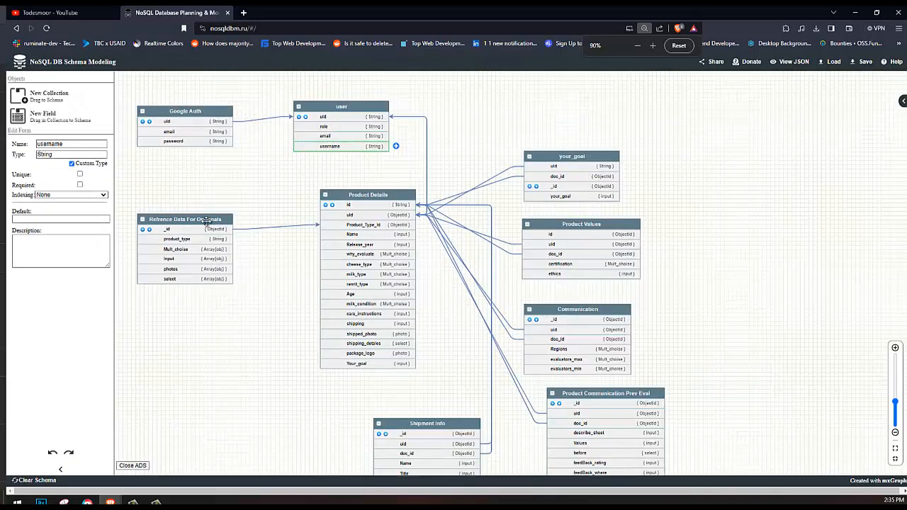
drag(206, 221, 202, 212)
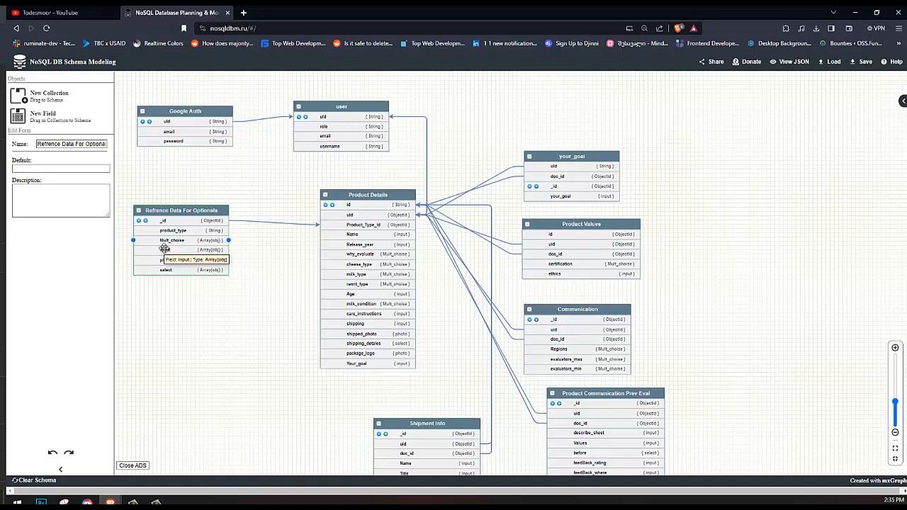
click(180, 299)
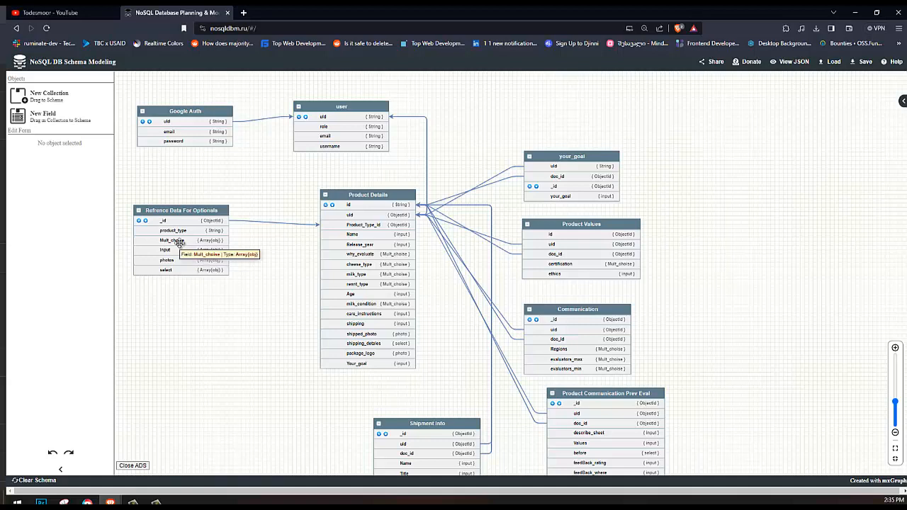
- Read the full description of the Mult_choise field in Refrence Data For Optionals, enlarging the description box
click(180, 242)
drag(106, 264, 105, 323)
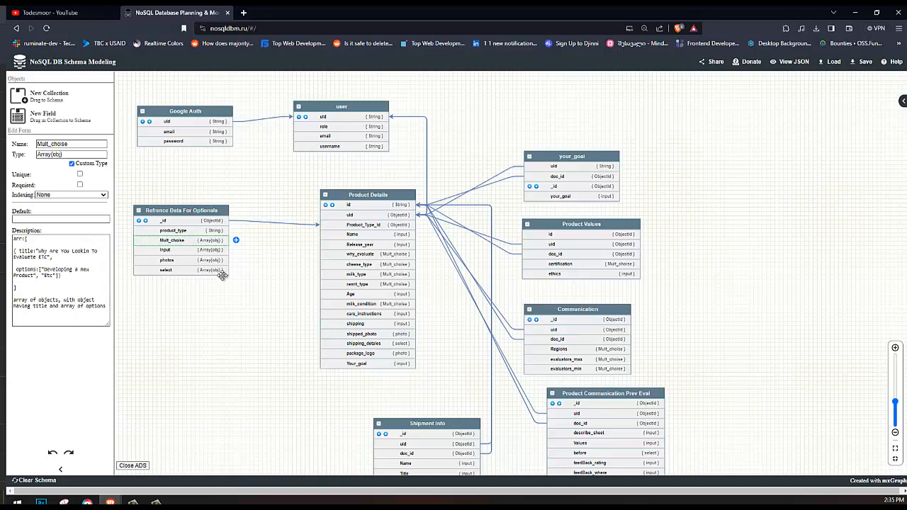
click(287, 277)
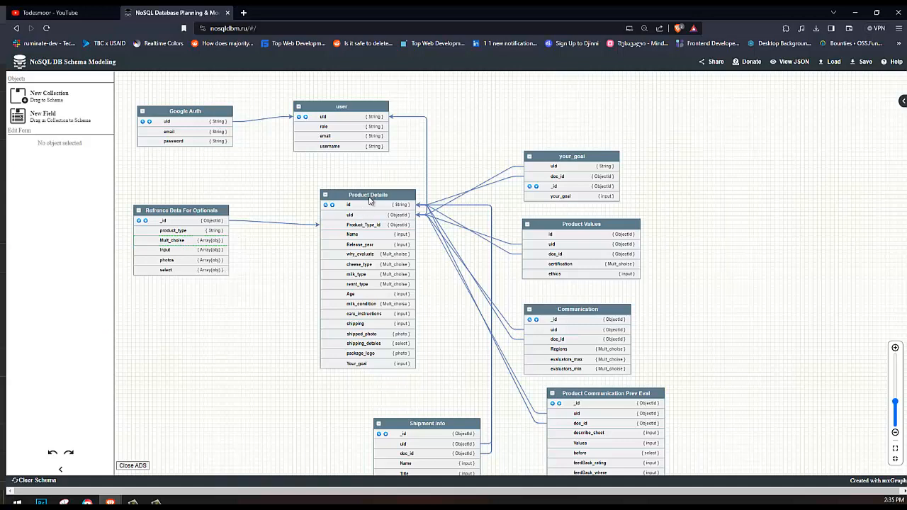
- Move the Product Details collection slightly left and compare the schema with the Product Intake Form screens in Figma
drag(353, 200, 356, 200)
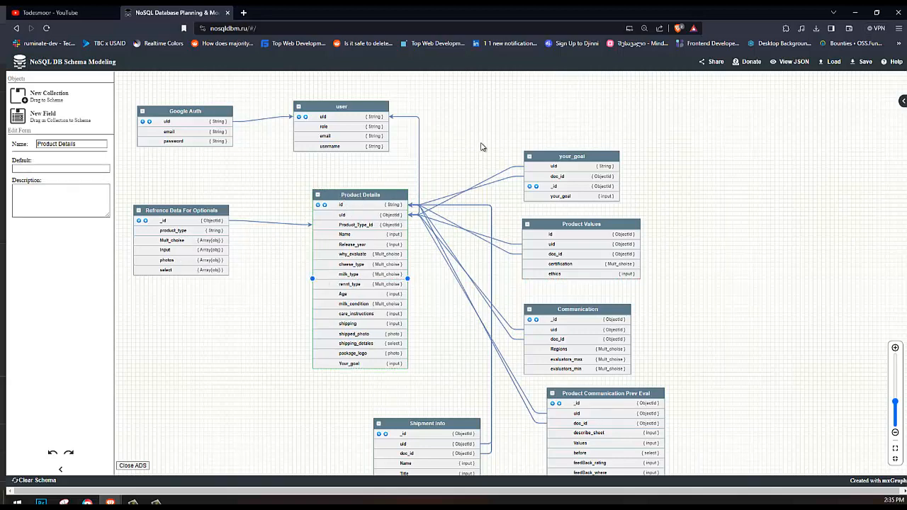
drag(2, 10, 459, 6)
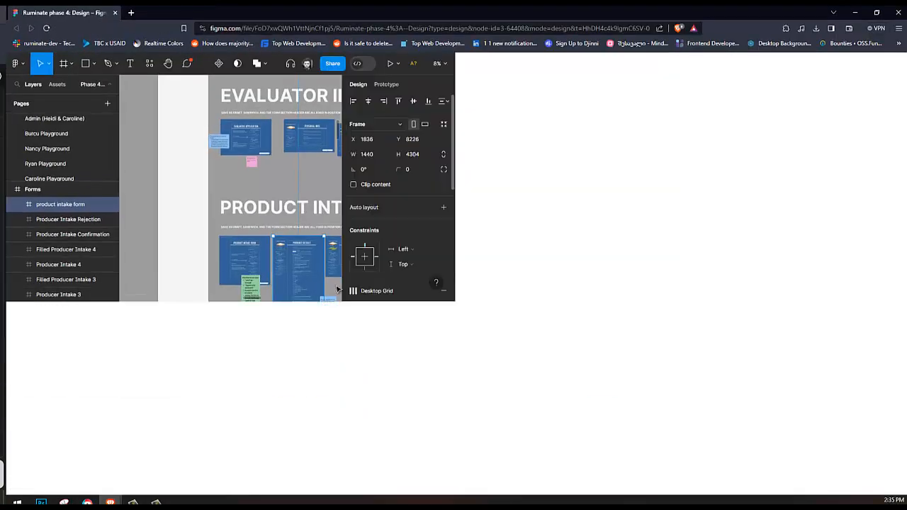
scroll(277, 331, up, 5)
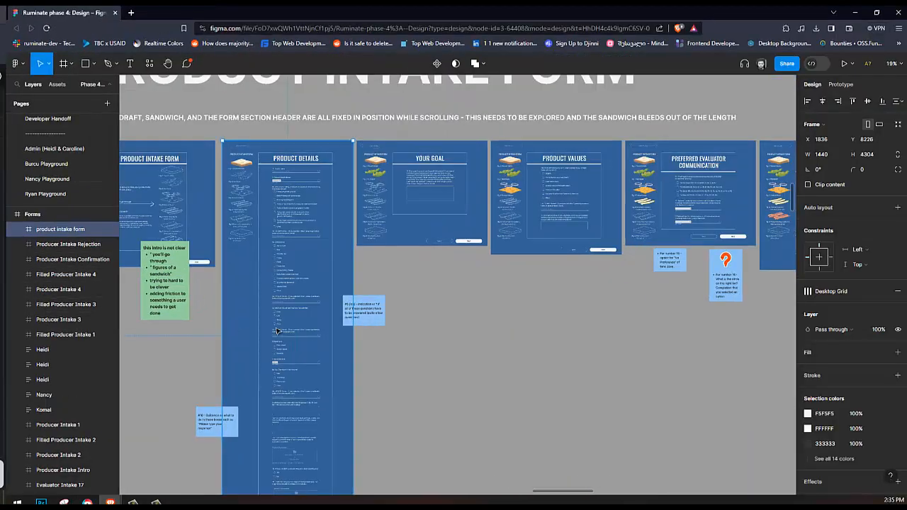
scroll(265, 281, down, 2)
scroll(276, 278, up, 3)
drag(461, 14, 2, 283)
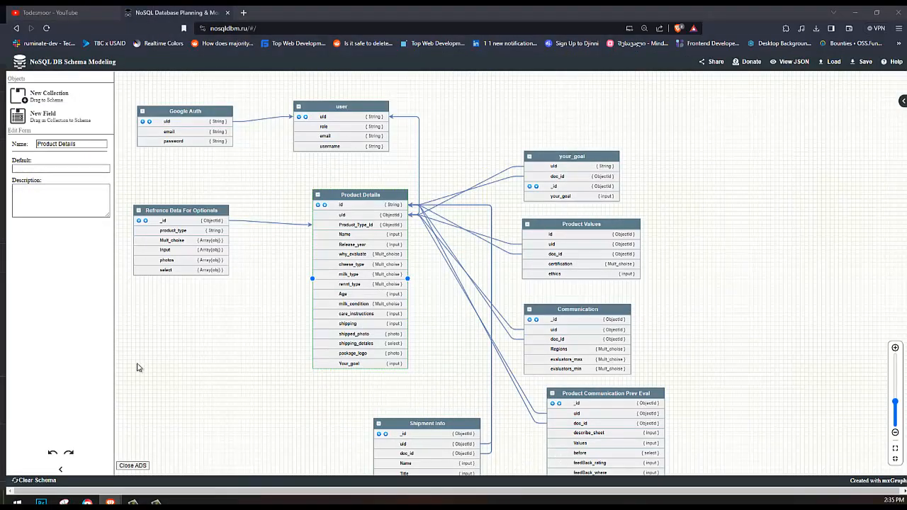
drag(2, 213, 397, 2)
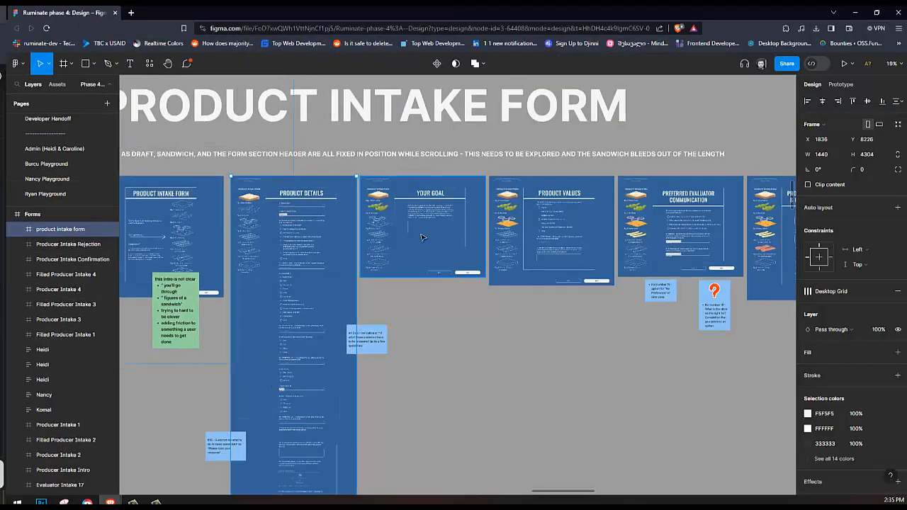
drag(670, 10, 1, 212)
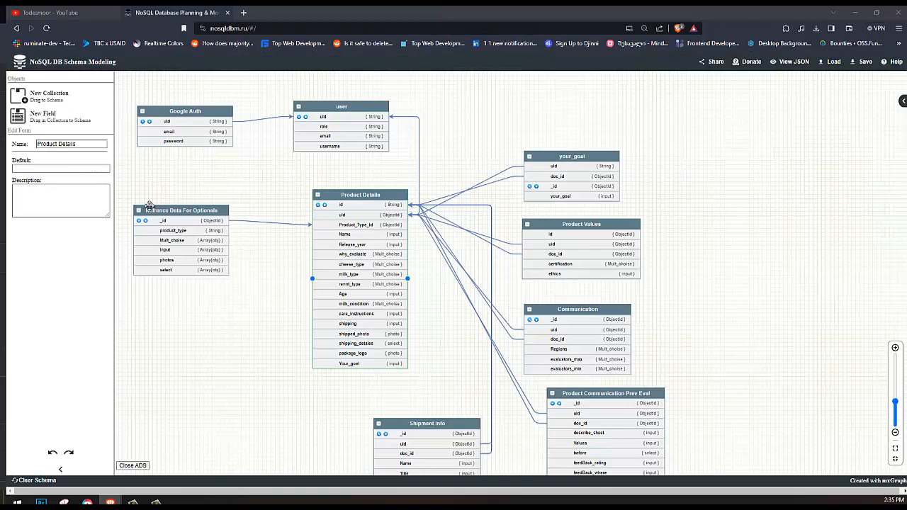
- Inspect the properties of the id, uid and Product_Type_Id fields in the Product Details collection
click(370, 205)
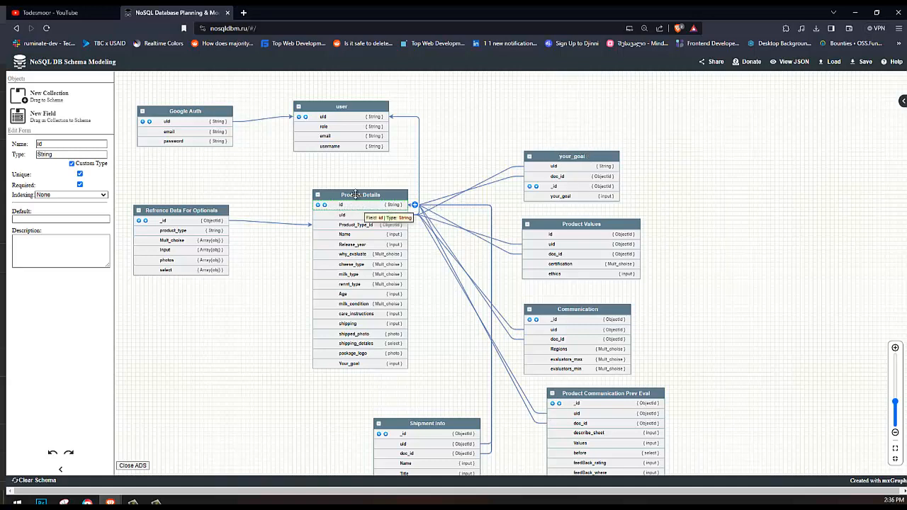
click(361, 216)
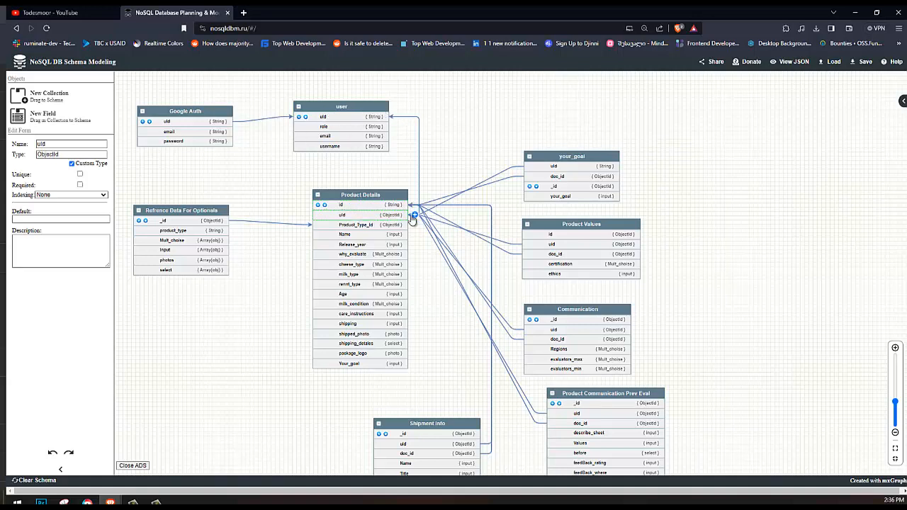
click(374, 224)
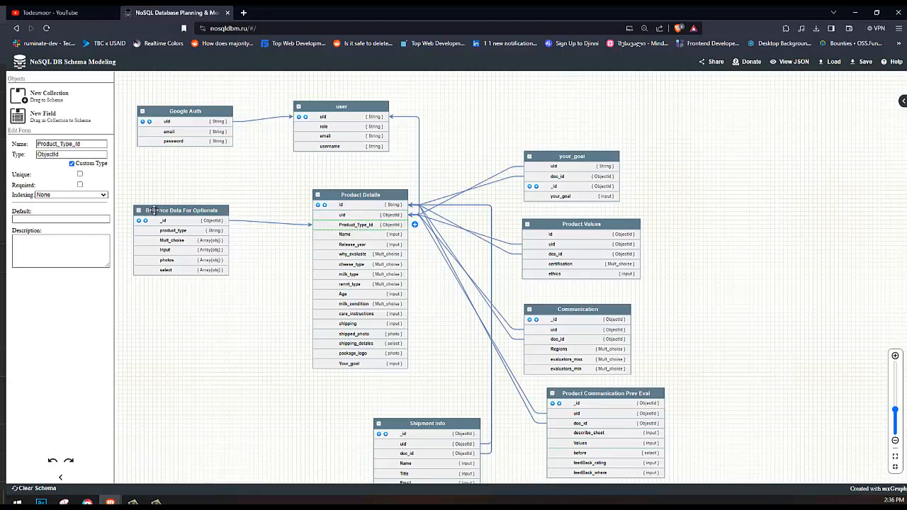
- Move Refrence Data For Optionals until its link to Product_Type_Id runs level, and open its product_type field's properties
drag(154, 210, 157, 214)
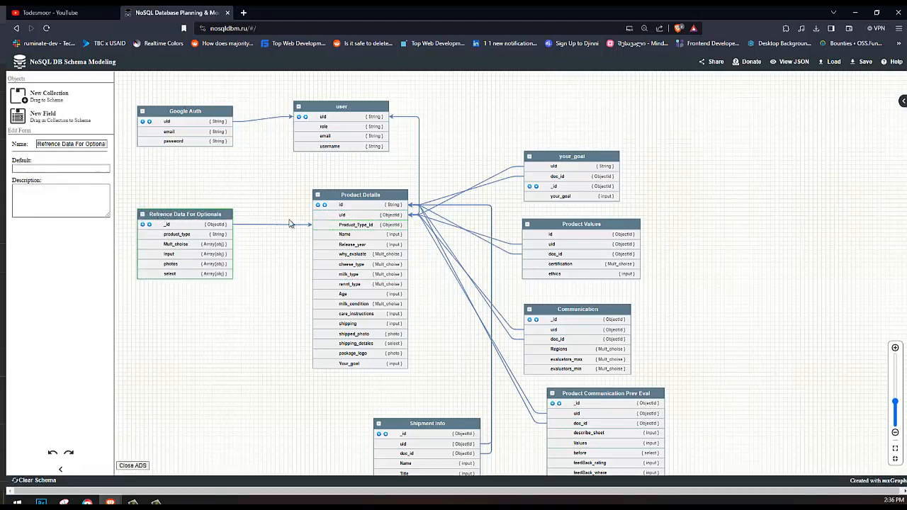
click(181, 235)
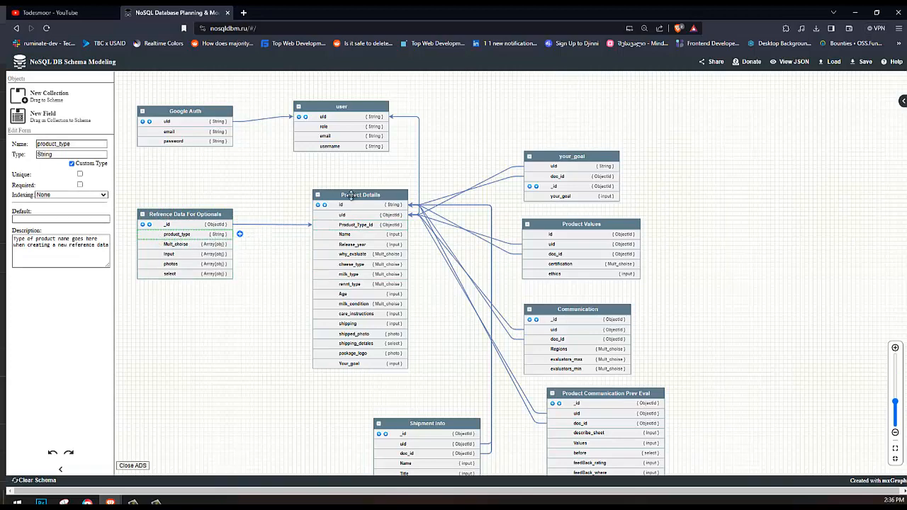
- Examine the Product Details form in Figma, and return to the schema to inspect the _id field of Refrence Data For Optionals
drag(2, 258, 366, 8)
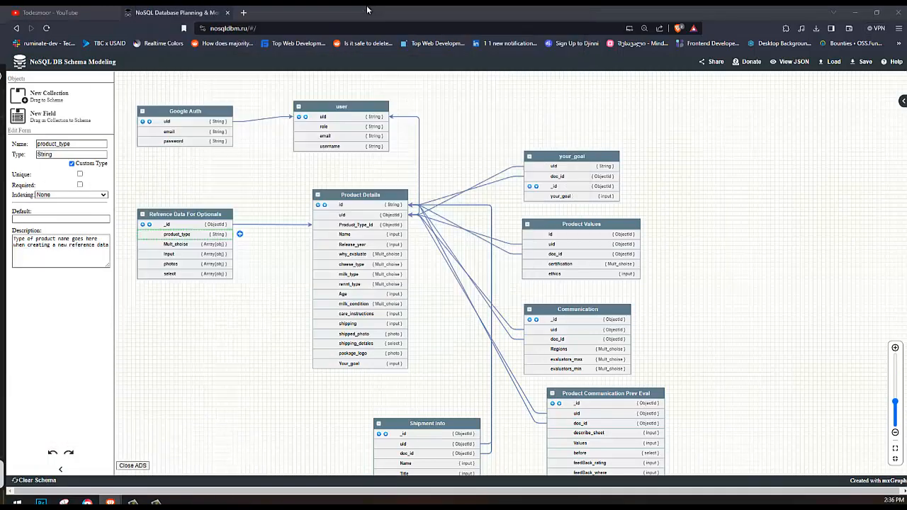
scroll(272, 289, down, 1)
scroll(271, 288, down, 1)
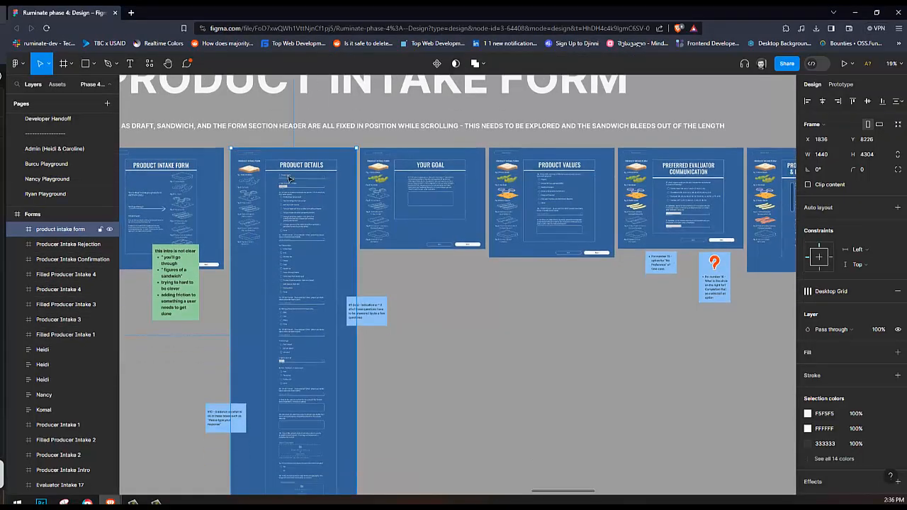
scroll(284, 232, up, 1)
drag(475, 10, 1, 10)
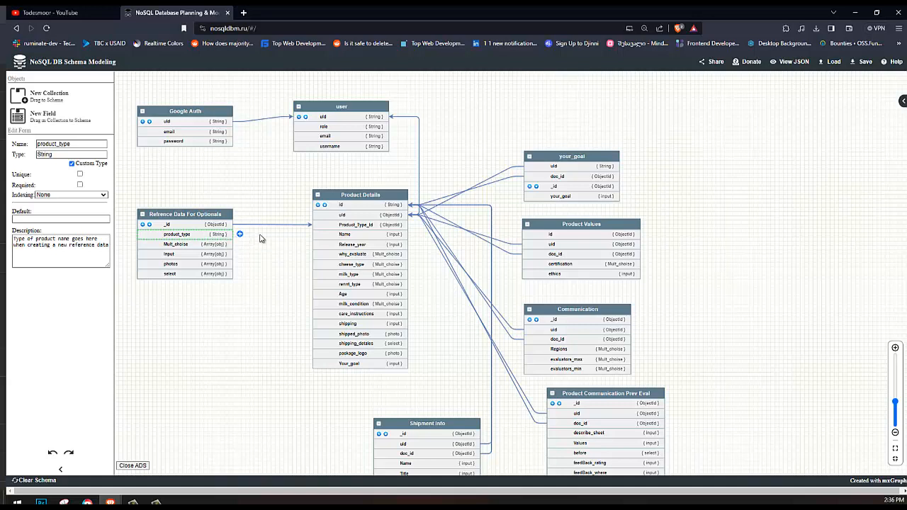
click(171, 224)
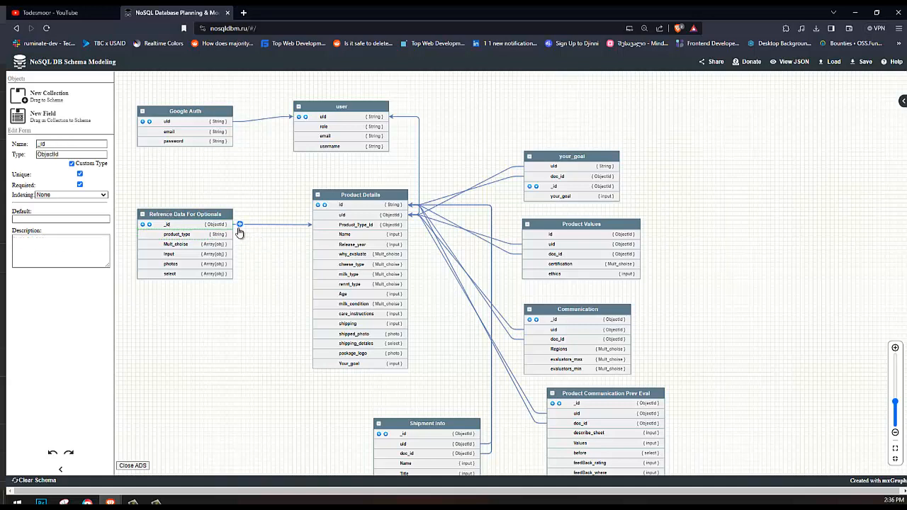
- Compare the properties of Product_Type_Id in Product Details with the linked _id field of Refrence Data For Optionals
click(360, 228)
click(206, 226)
click(380, 226)
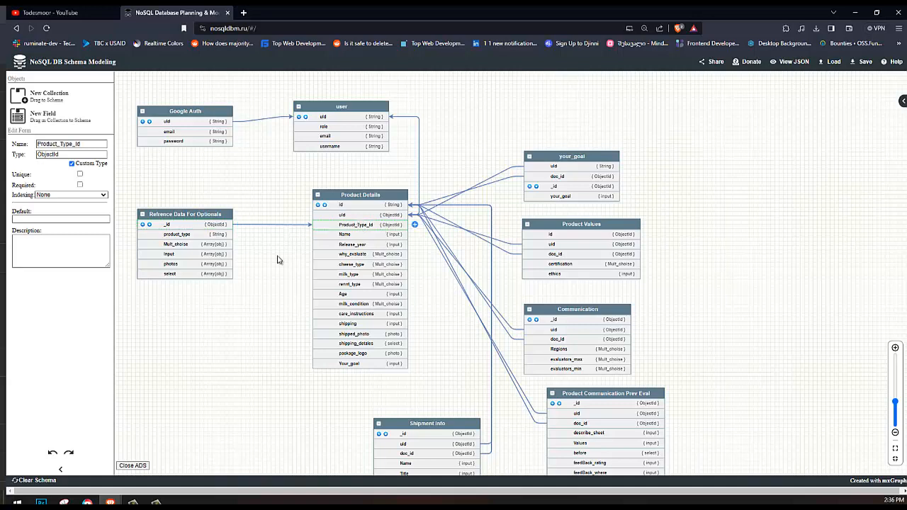
click(290, 238)
click(212, 226)
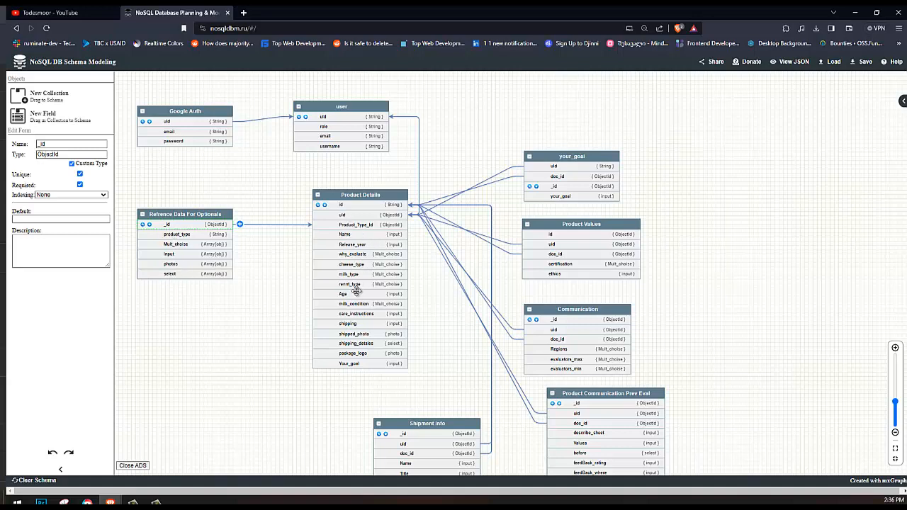
click(290, 243)
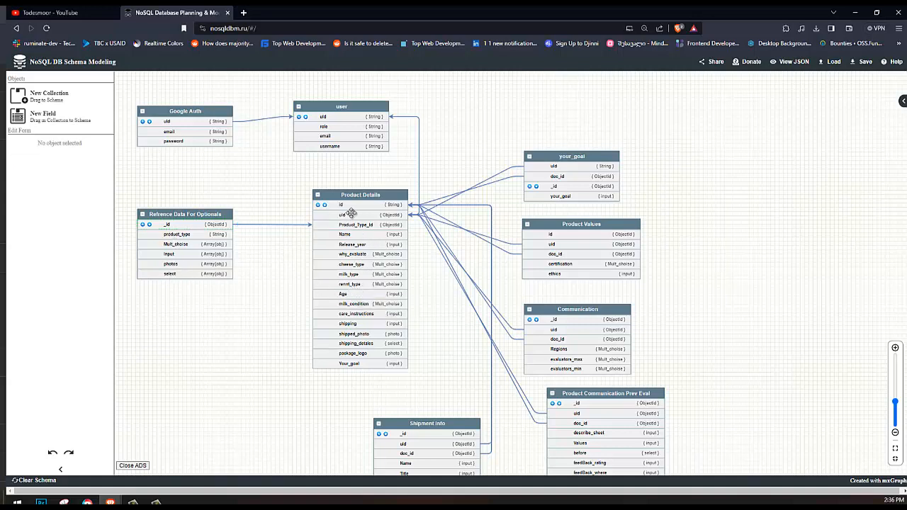
- Inspect the Name and shipping_detales fields of Product Details alongside product_type in Refrence Data For Optionals
click(352, 234)
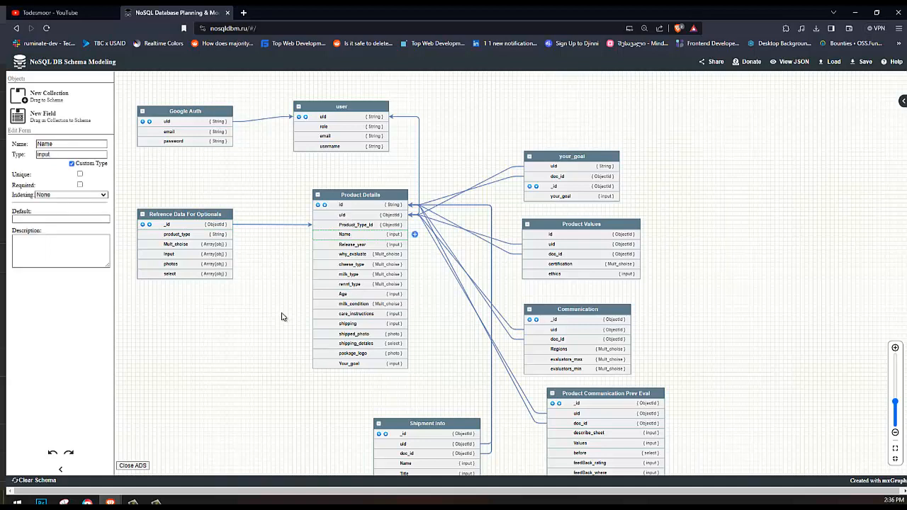
click(180, 233)
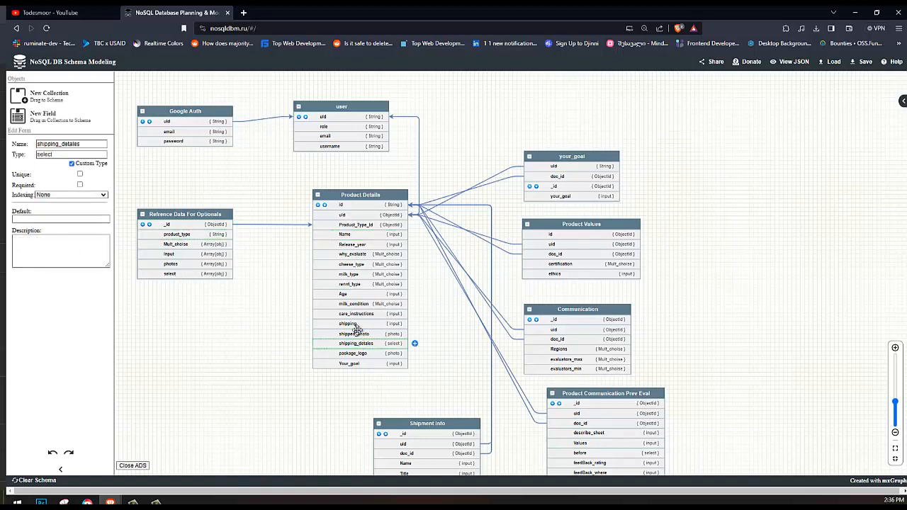
click(287, 299)
- Open the Mult_choise field of Refrence Data For Optionals, enlarge its description box and set the page zoom to 125%
click(190, 245)
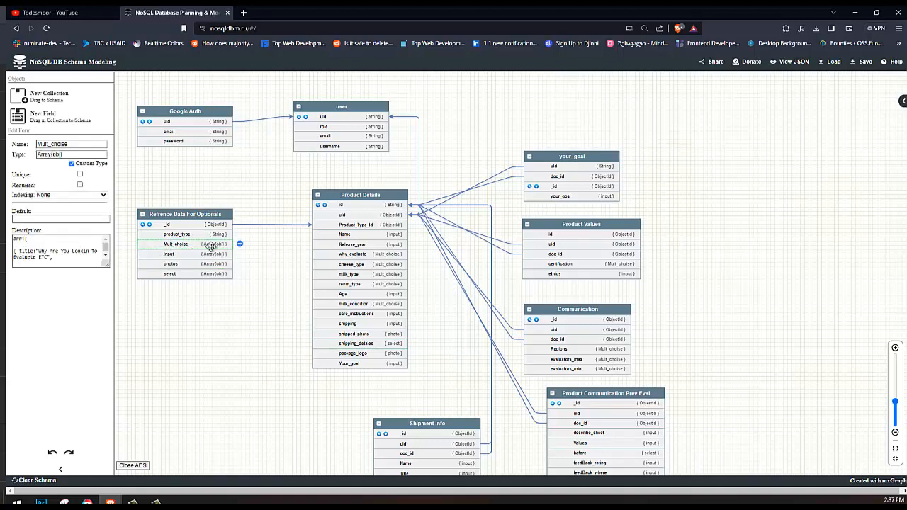
drag(107, 264, 131, 310)
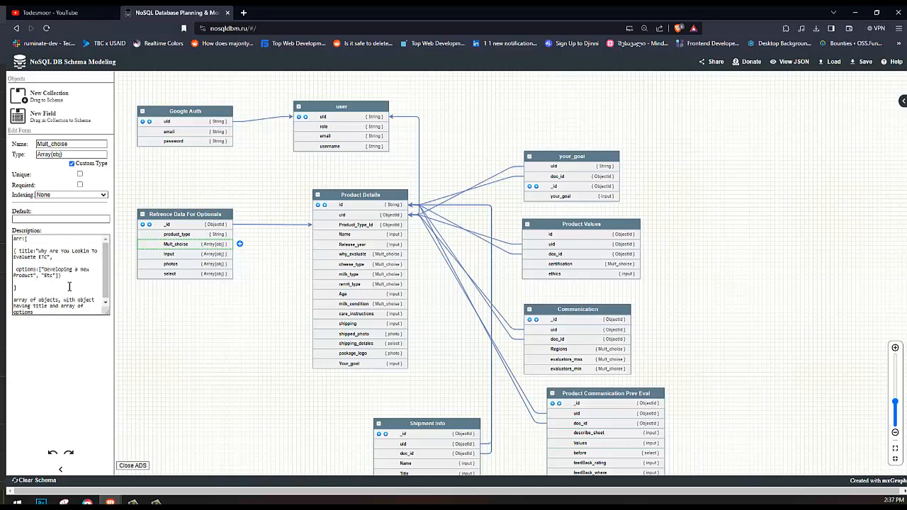
key(ctrl+plus)
key(ctrl+plus)
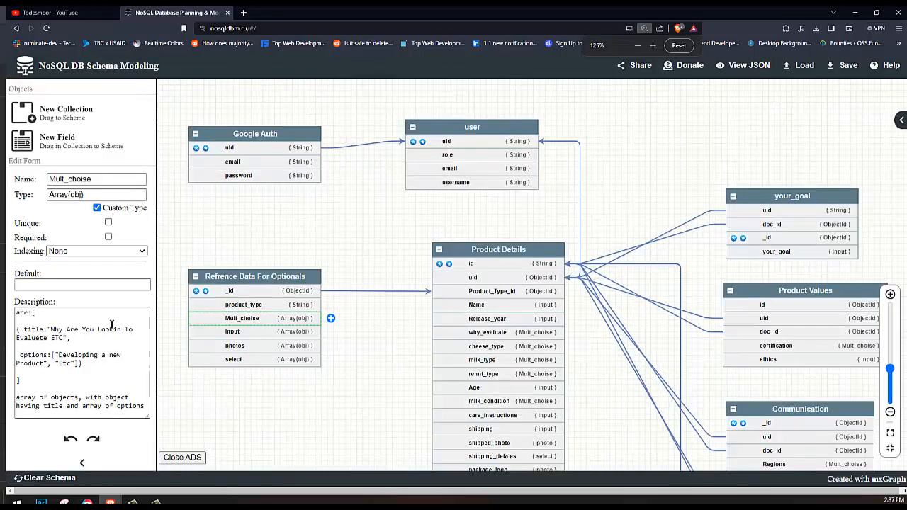
- Inspect the why_evaluate field in Product Details, and switch to Figma to examine the checkbox options under question 3a
click(475, 336)
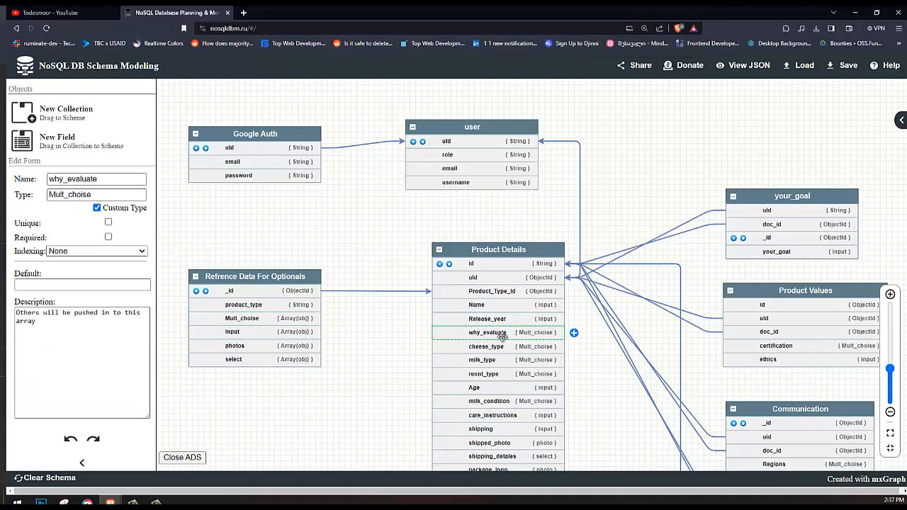
click(110, 503)
click(157, 453)
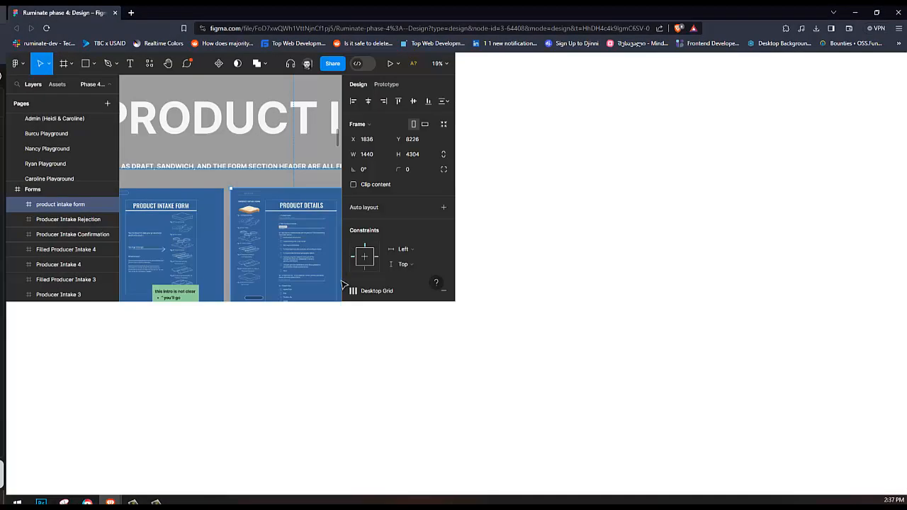
scroll(301, 279, up, 3)
scroll(301, 280, up, 5)
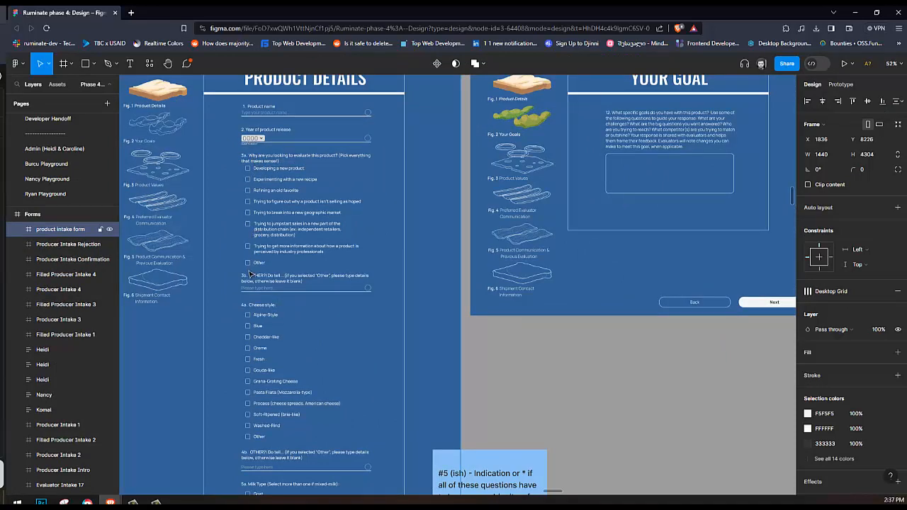
click(250, 346)
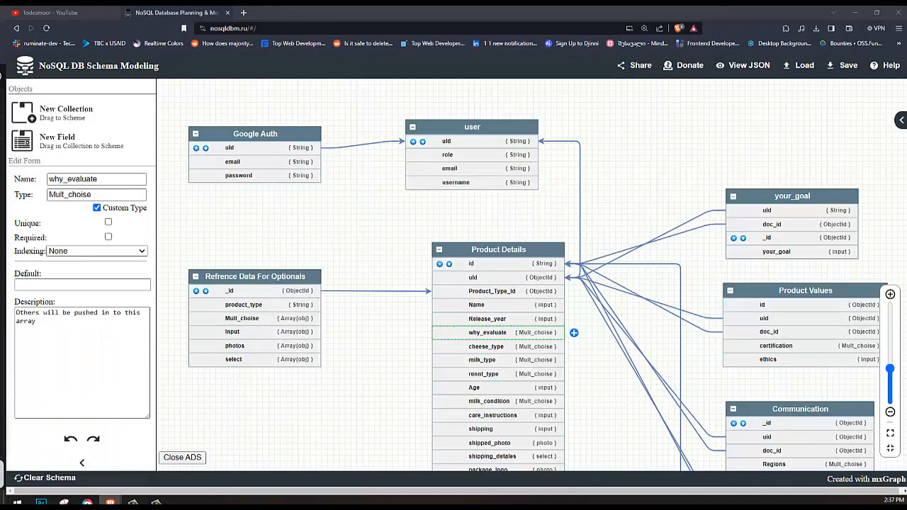
- Return to the schema and highlight the sample object with title and options in the Mult_choise description
click(496, 333)
click(245, 321)
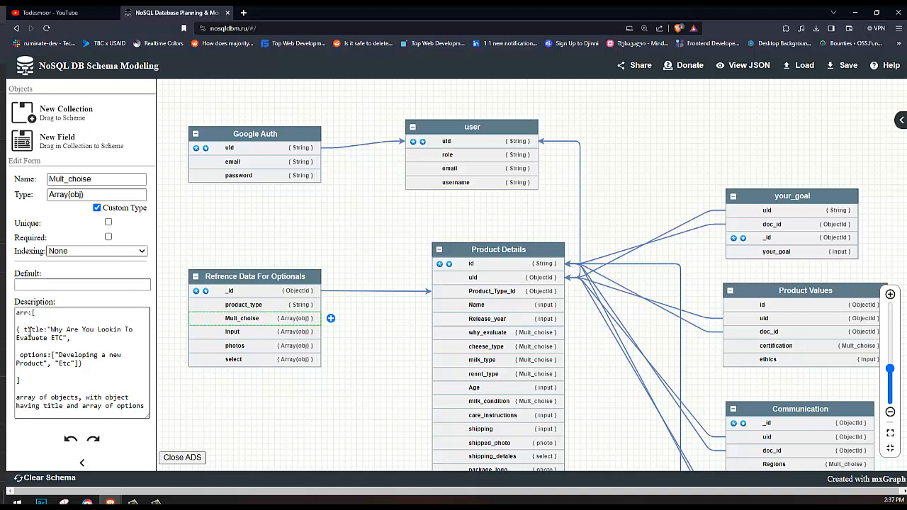
drag(19, 330, 45, 365)
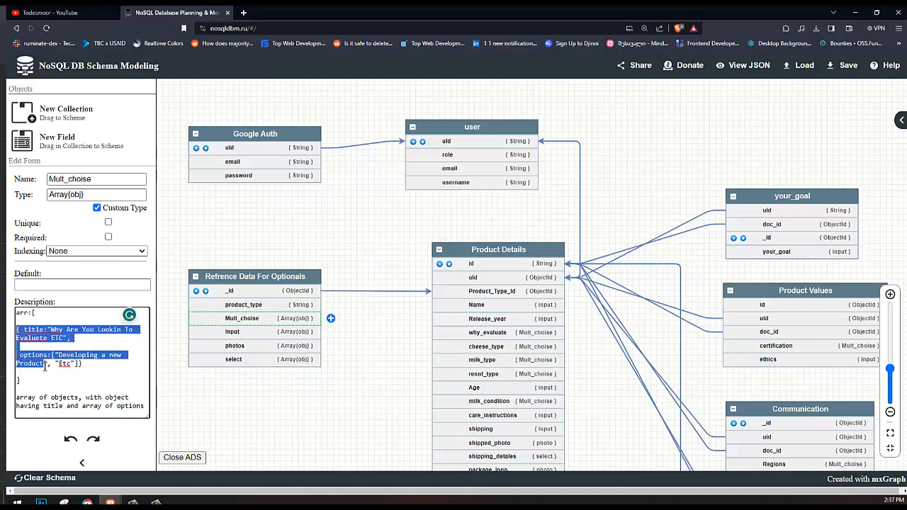
click(30, 327)
drag(28, 329, 71, 362)
click(71, 364)
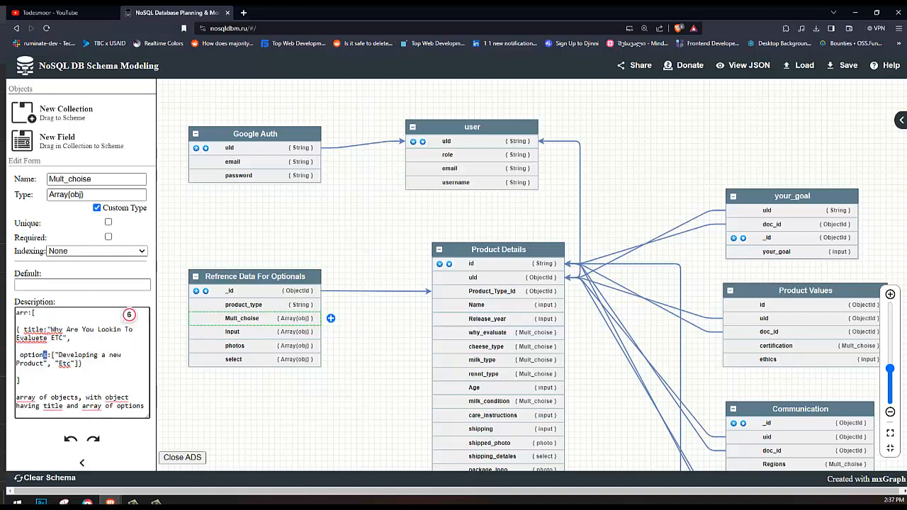
- Switch to Figma and examine the title and options of question 3a on the Product Details form
key(alt+Tab)
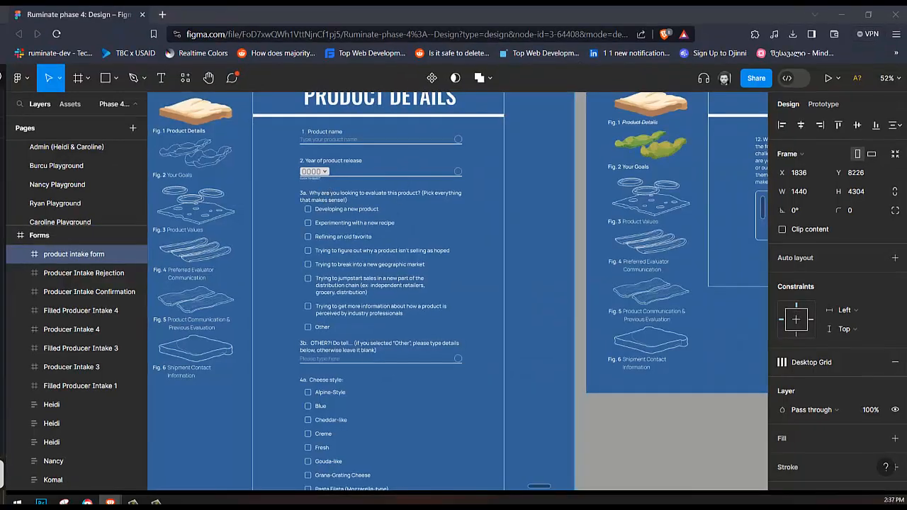
click(133, 502)
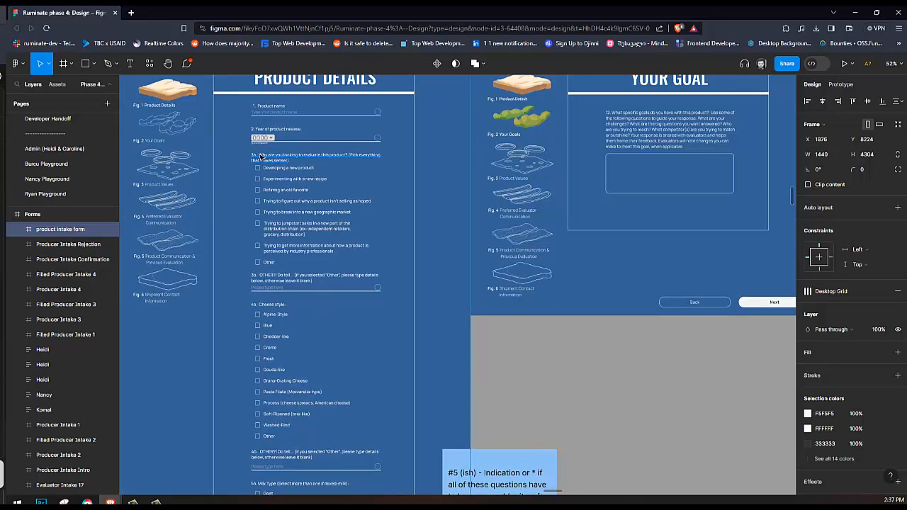
click(260, 157)
click(266, 161)
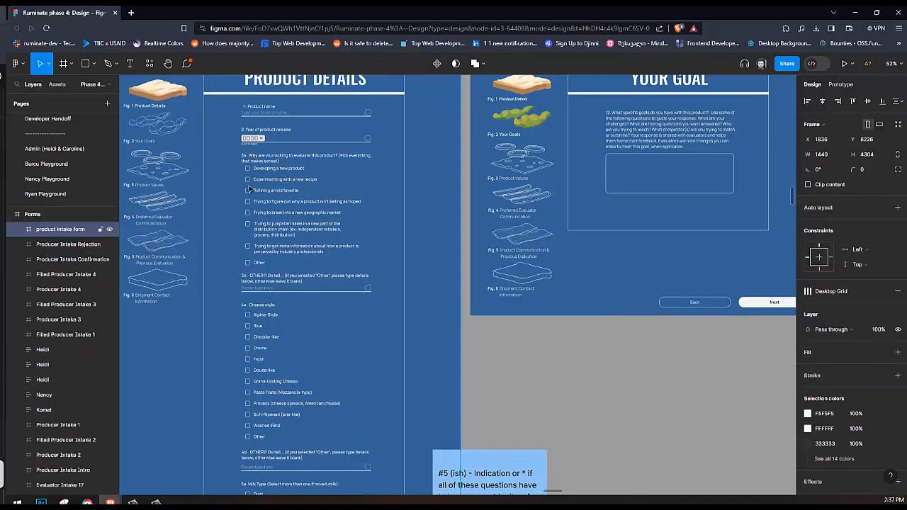
- Go back to the schema and highlight the title text and the options values separately in the Mult_choise description
key(alt+Tab)
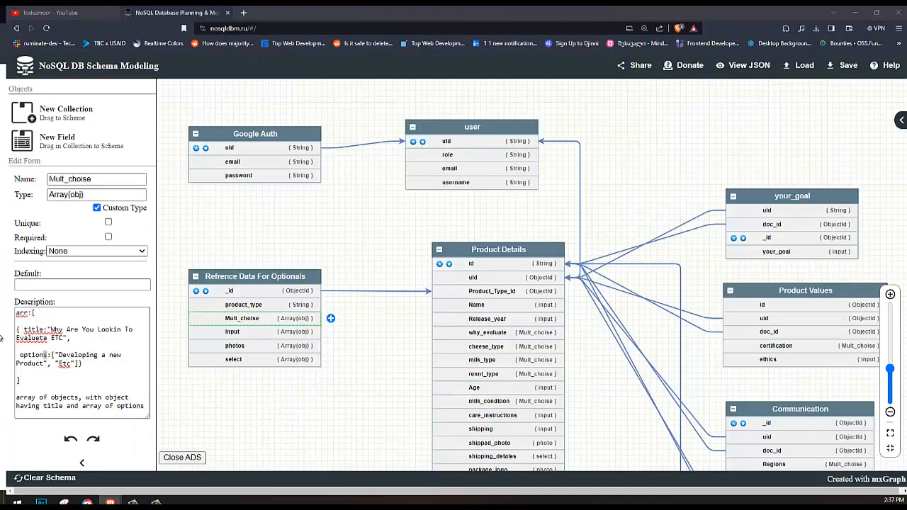
drag(51, 329, 79, 330)
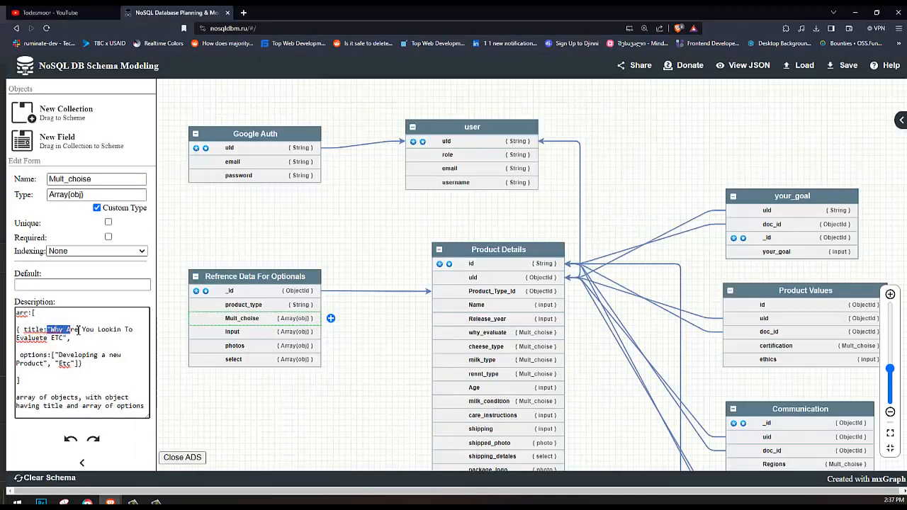
click(57, 365)
click(70, 362)
mouse_move(21, 357)
mouse_down()
mouse_move(51, 356)
mouse_move(28, 364)
mouse_up()
click(64, 369)
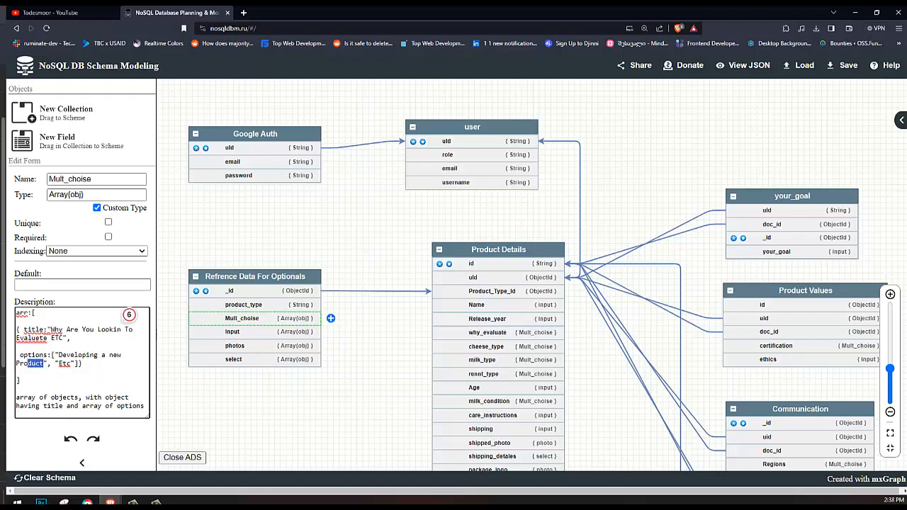
- Review the Product Details form in Figma again, and return to the schema to highlight the whole arr array in Mult_choise's description
key(alt+Tab)
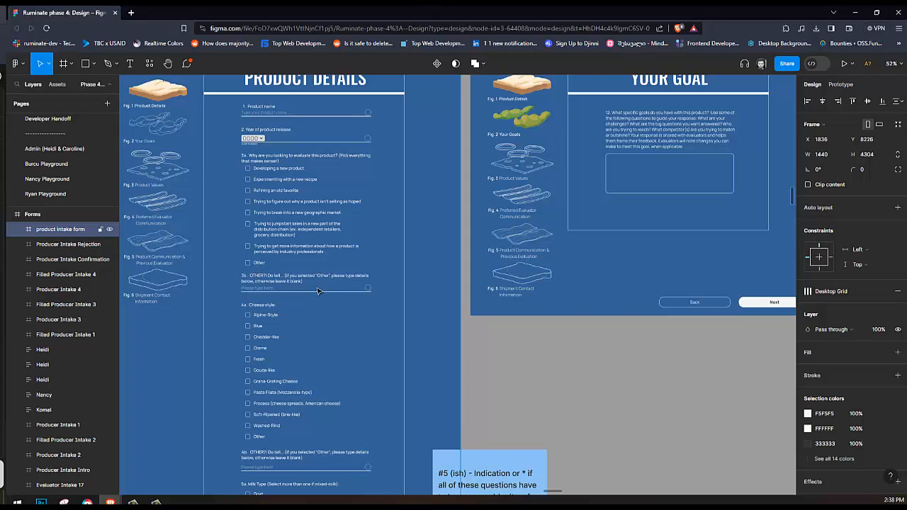
scroll(317, 291, up, 1)
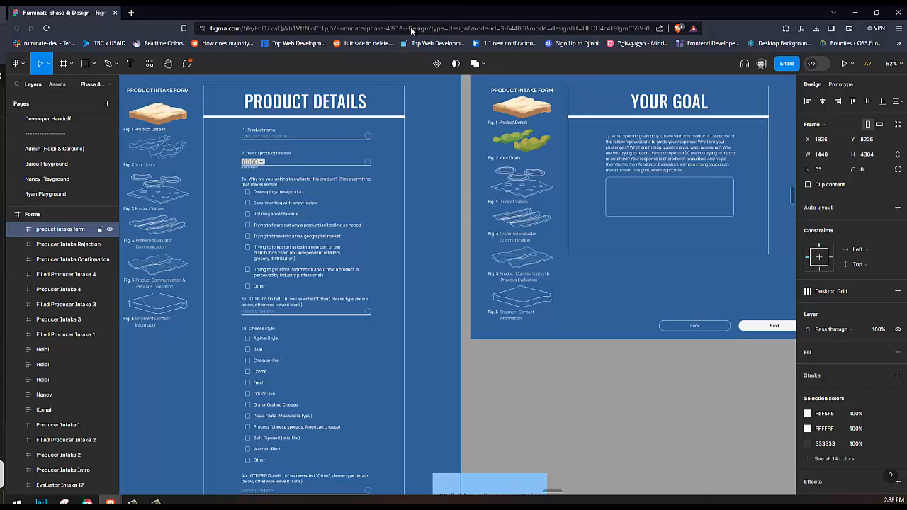
key(alt+Tab)
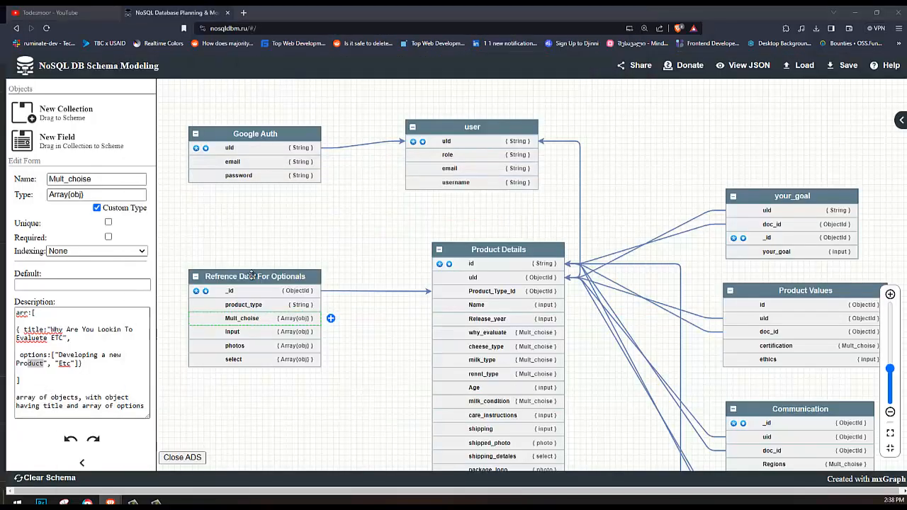
click(86, 365)
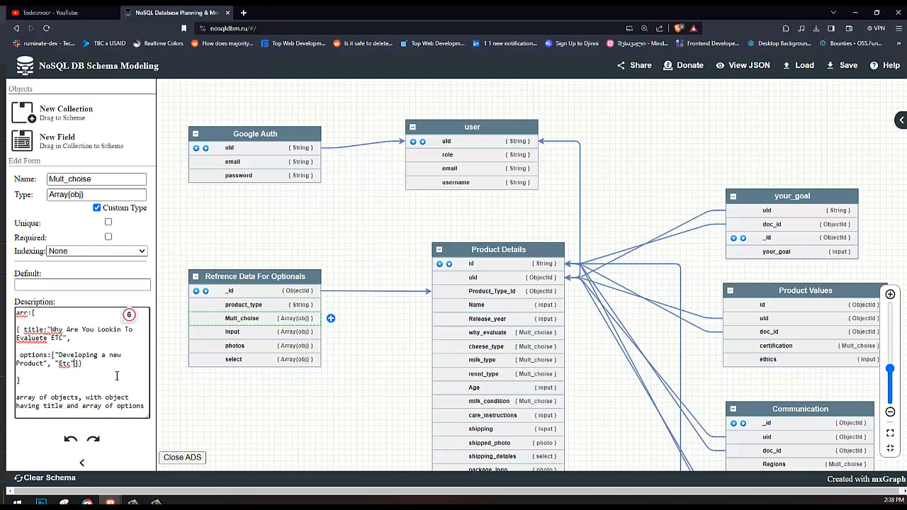
drag(60, 381, 2, 291)
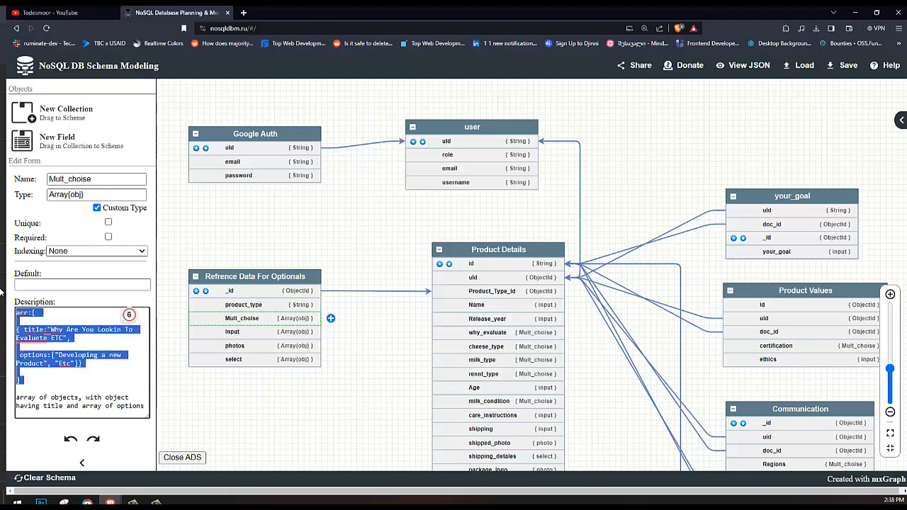
drag(54, 382, 10, 303)
- Read the why_evaluate description, and inspect the uid field of the user collection and Release_year in Product Details
click(484, 332)
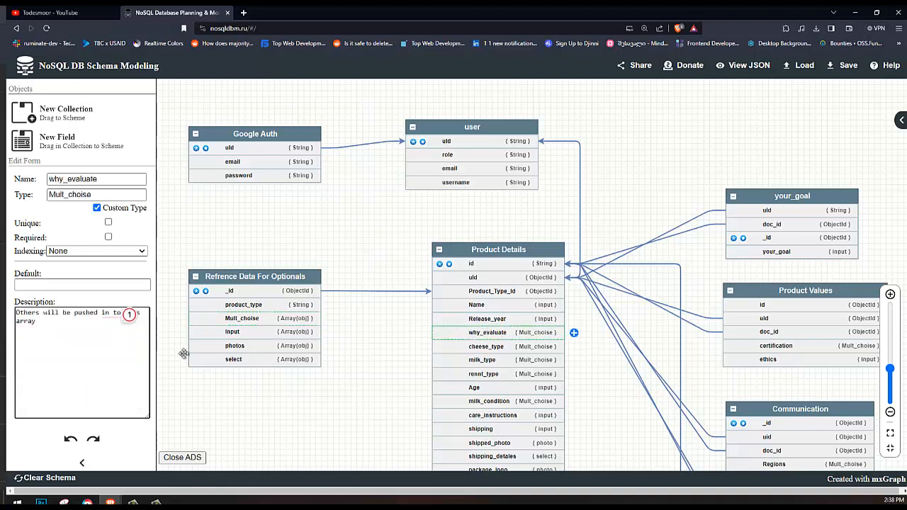
drag(24, 364, 6, 310)
click(78, 345)
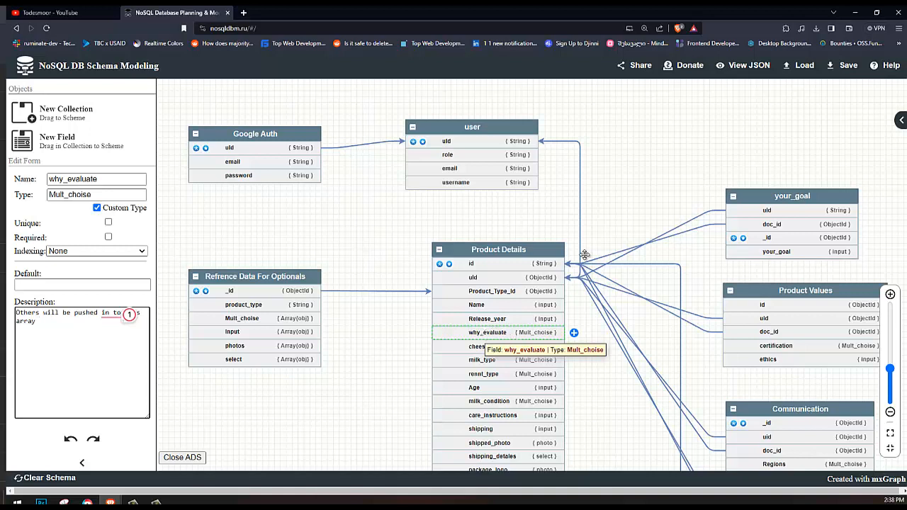
click(464, 143)
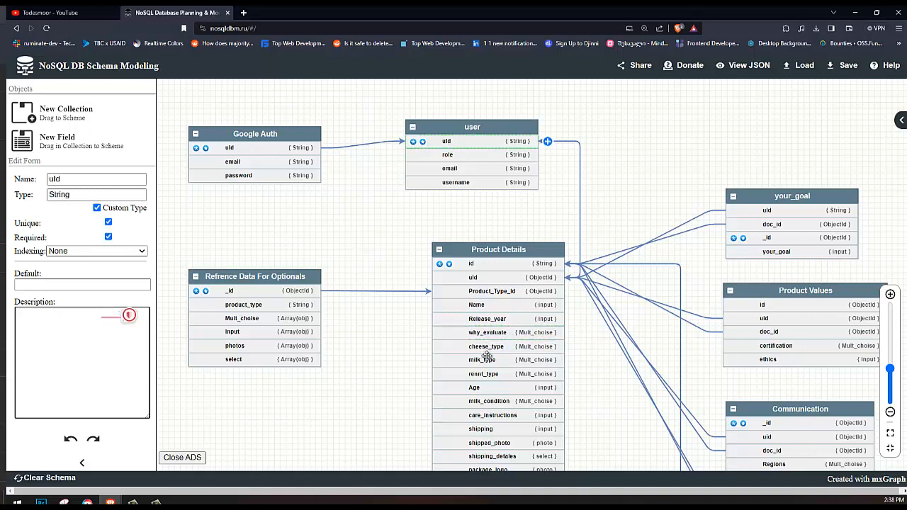
click(486, 334)
click(493, 318)
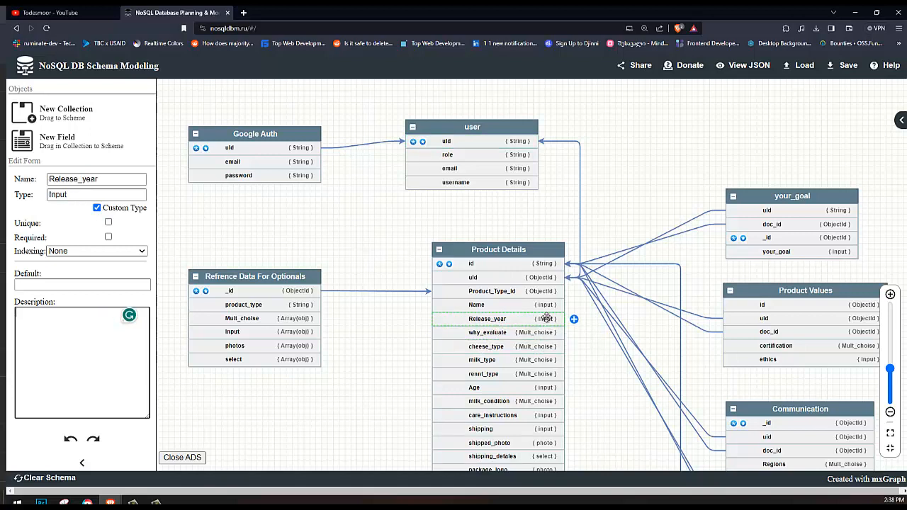
- Open the Input field of Refrence Data For Optionals and highlight the Product Name title and its userInput value in the description
click(238, 345)
click(234, 332)
click(73, 368)
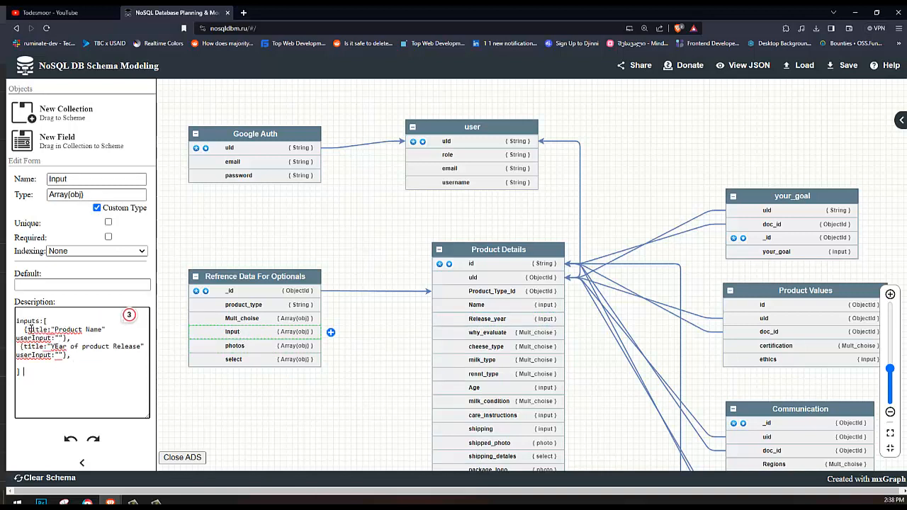
drag(26, 330, 108, 330)
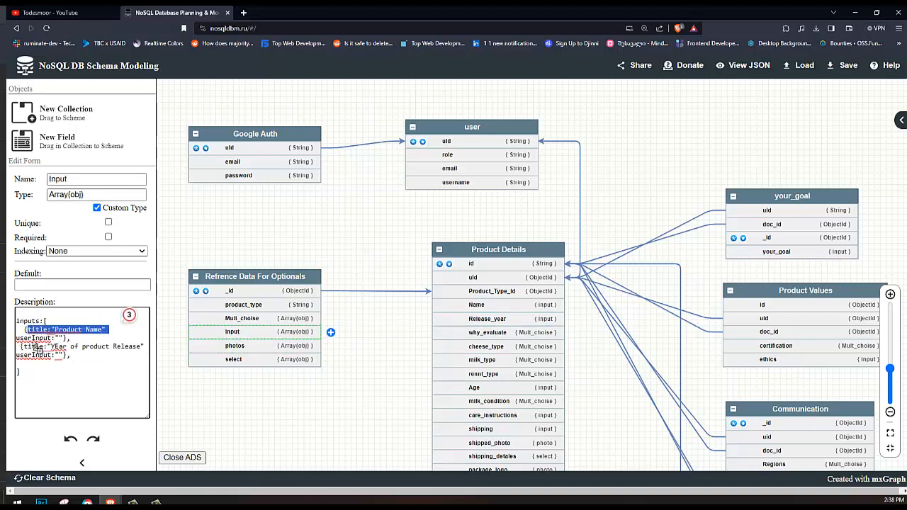
drag(37, 330, 57, 338)
right_click(50, 350)
click(67, 360)
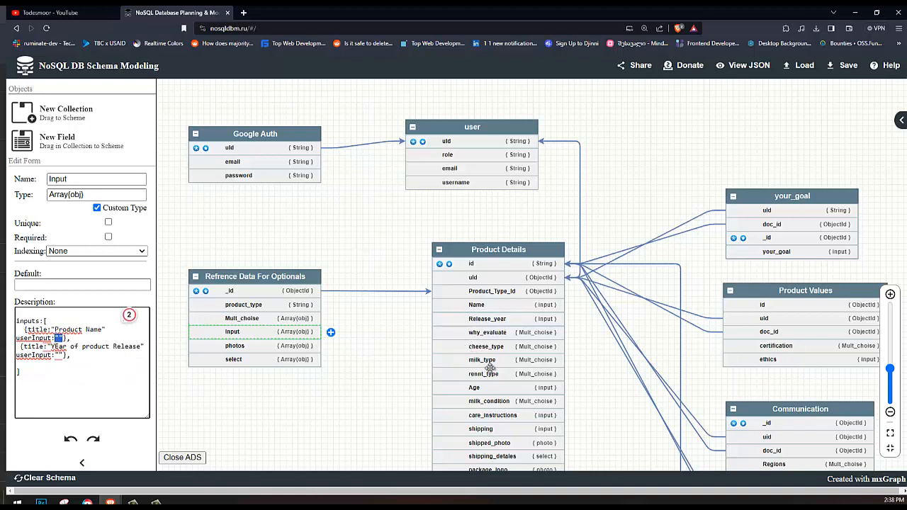
- Inspect the properties of the Name and shipped_photo fields in Product Details
click(513, 305)
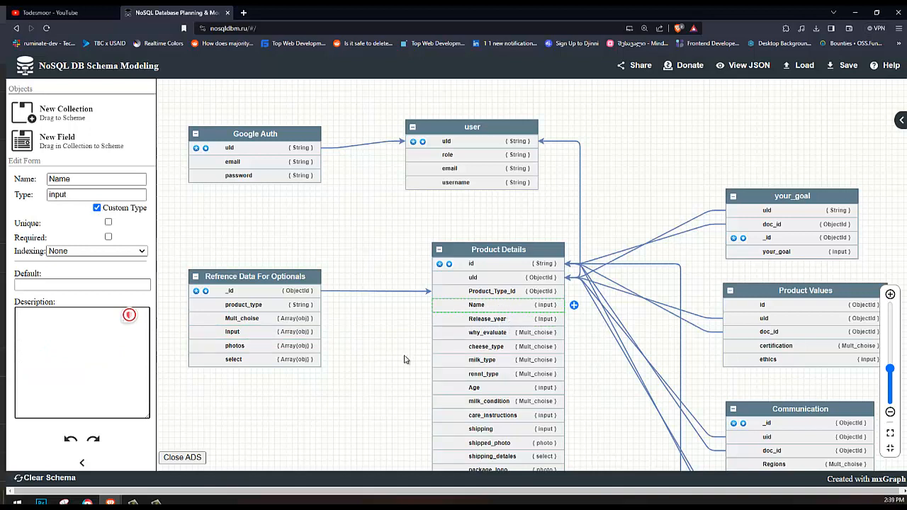
click(498, 444)
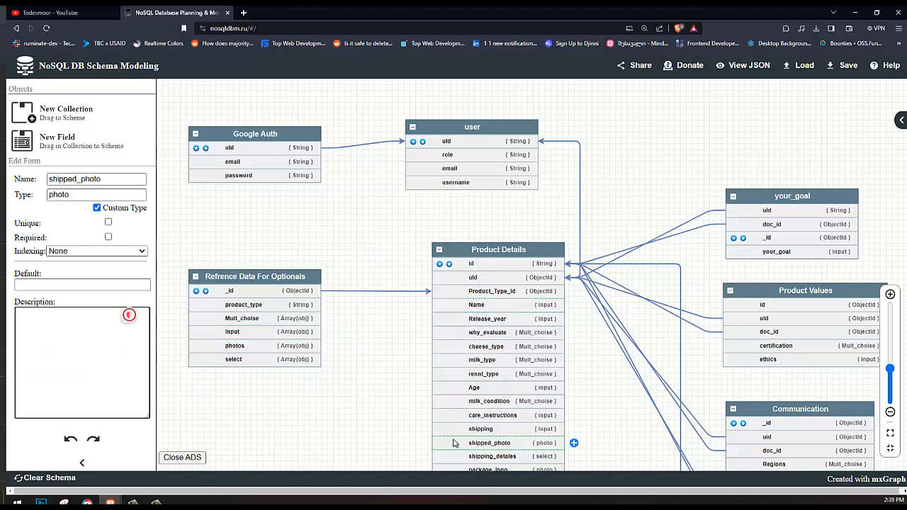
- Open the photos field of Refrence Data For Optionals and highlight the shipping entry and the firestore upload line in its description
click(234, 345)
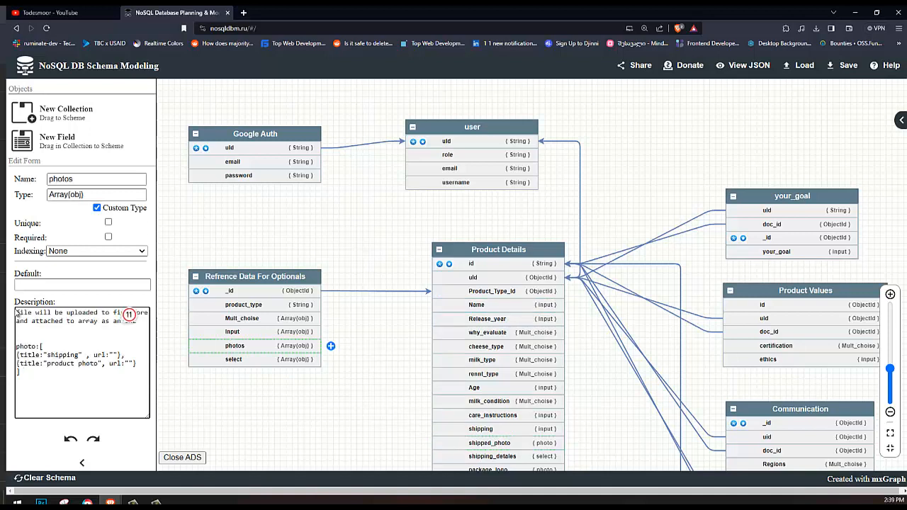
drag(21, 356, 59, 354)
click(61, 347)
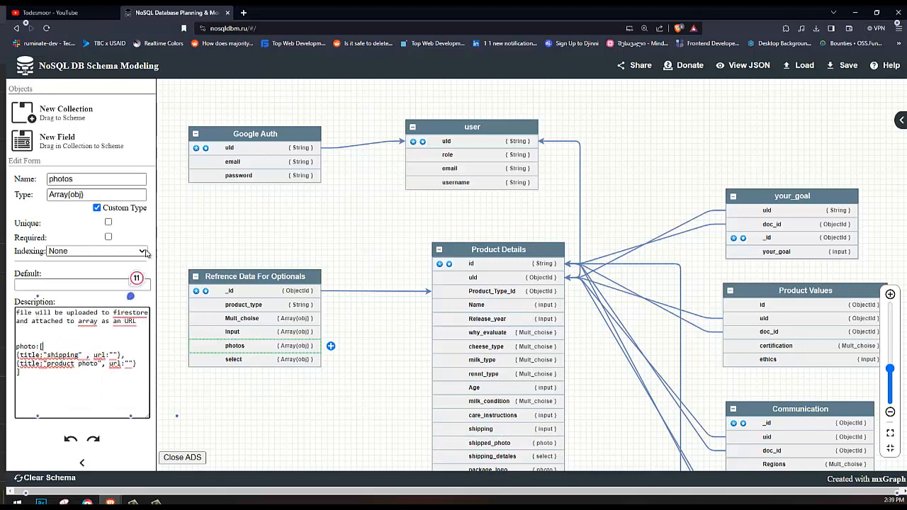
drag(22, 313, 147, 313)
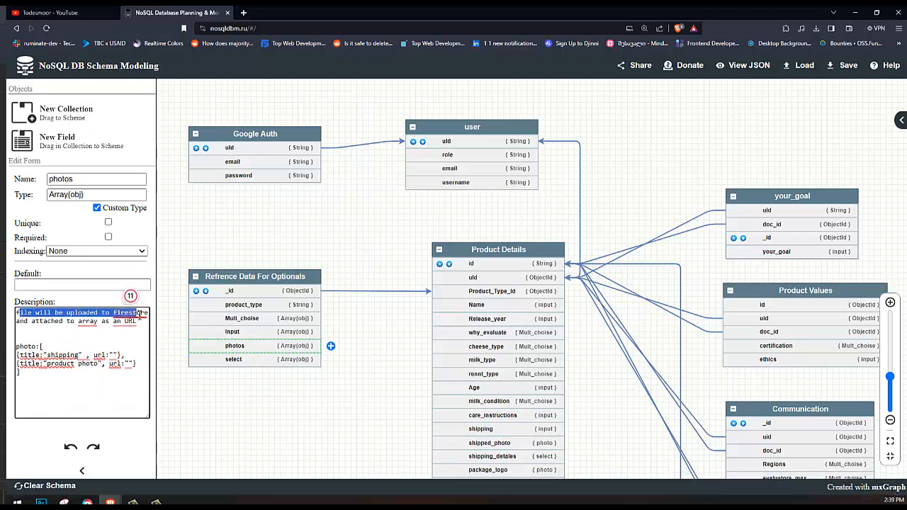
click(98, 325)
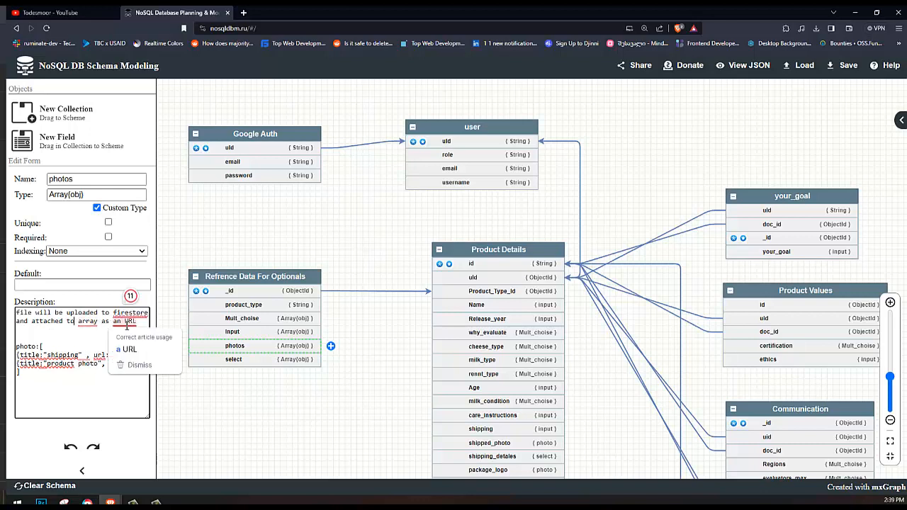
mouse_move(96, 333)
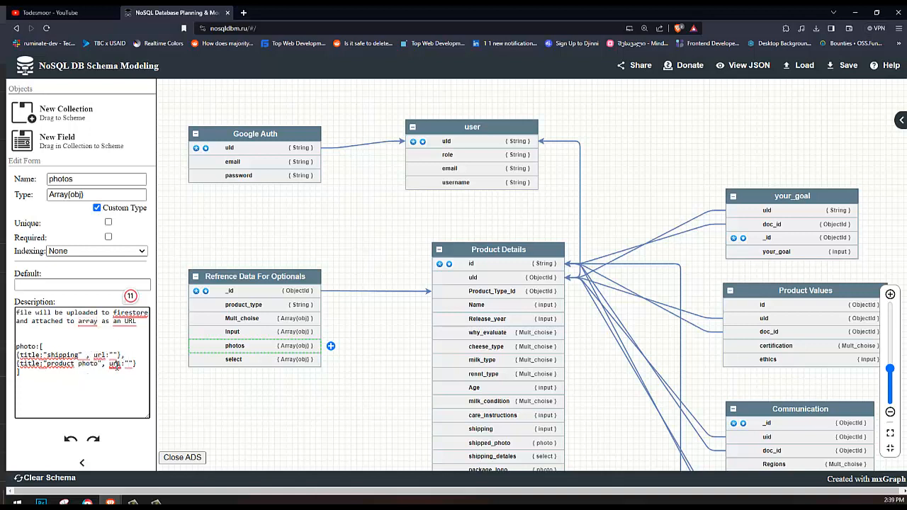
- Highlight the shipping entry's url key and the words "array as an URL" in the photos description
drag(93, 356, 118, 354)
click(129, 327)
drag(138, 324, 86, 324)
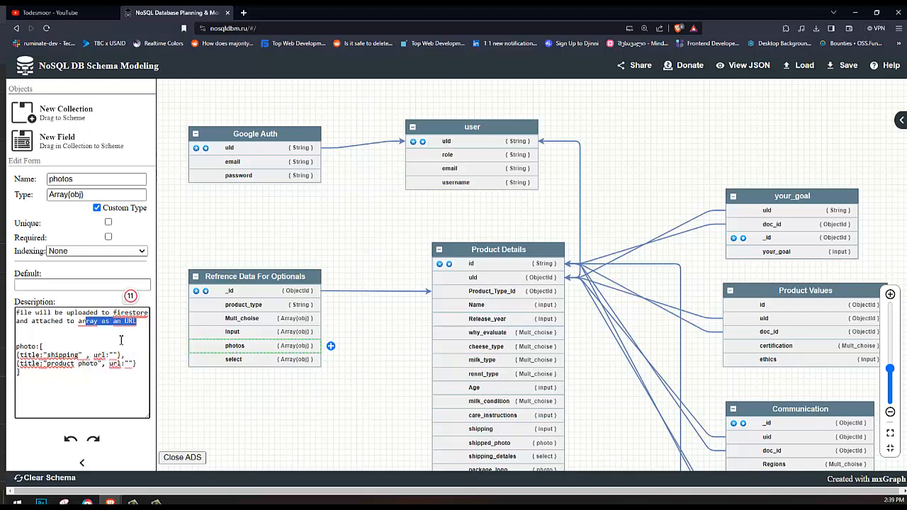
click(119, 351)
- View the whole schema, switch to the Figma design, and select the Your Goal frame of the Product Intake Form
key(ctrl+minus)
key(ctrl+minus)
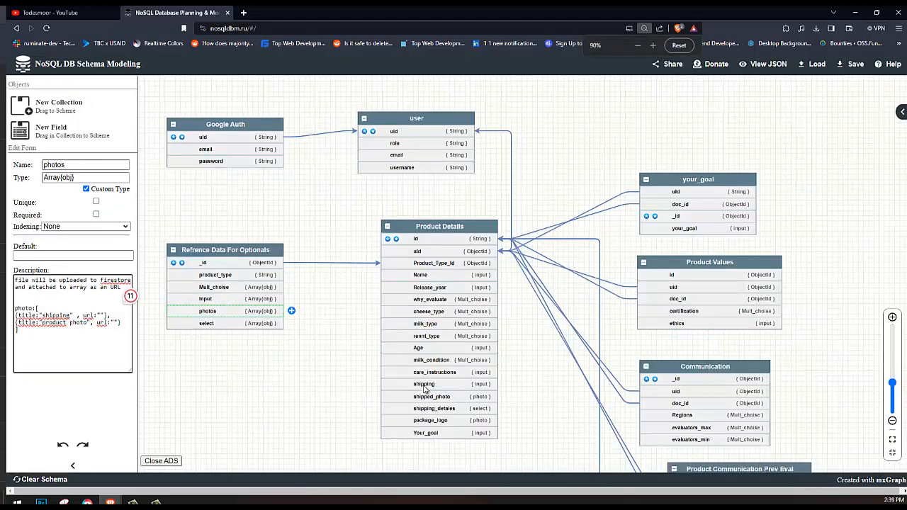
key(ctrl+plus)
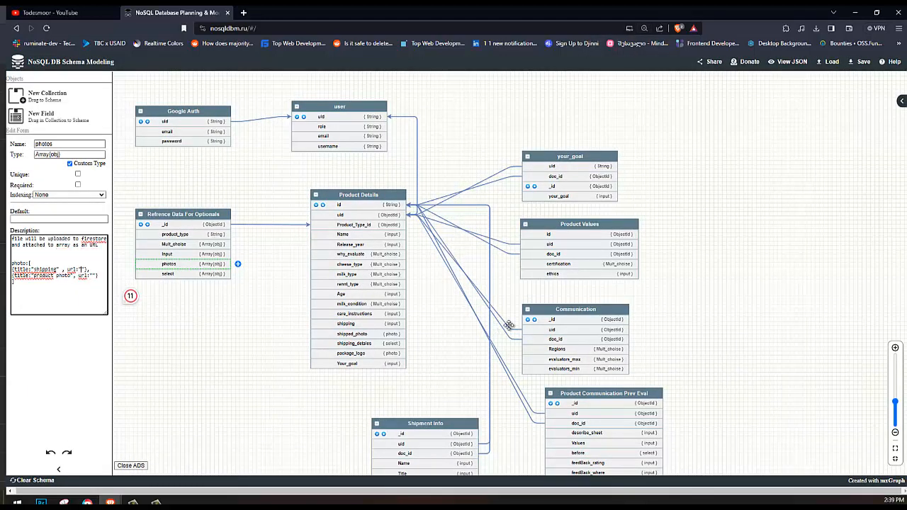
key(ctrl+minus)
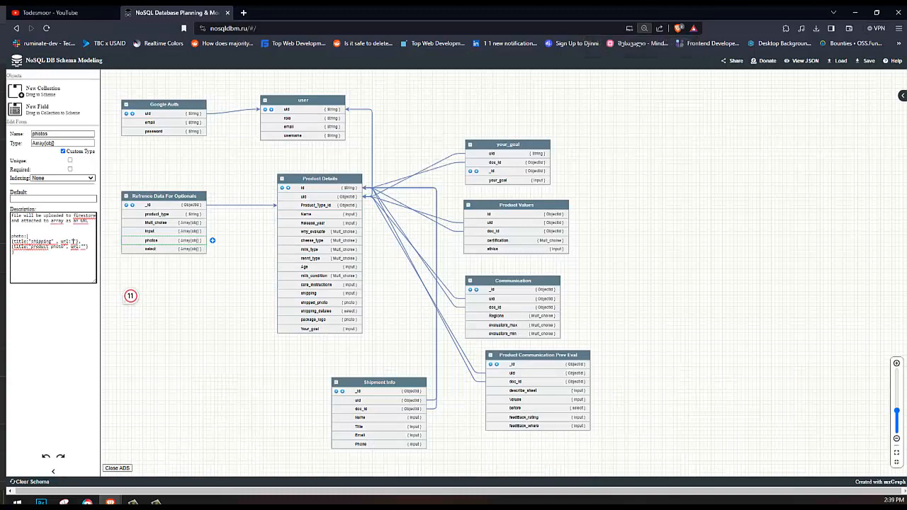
key(alt+Tab)
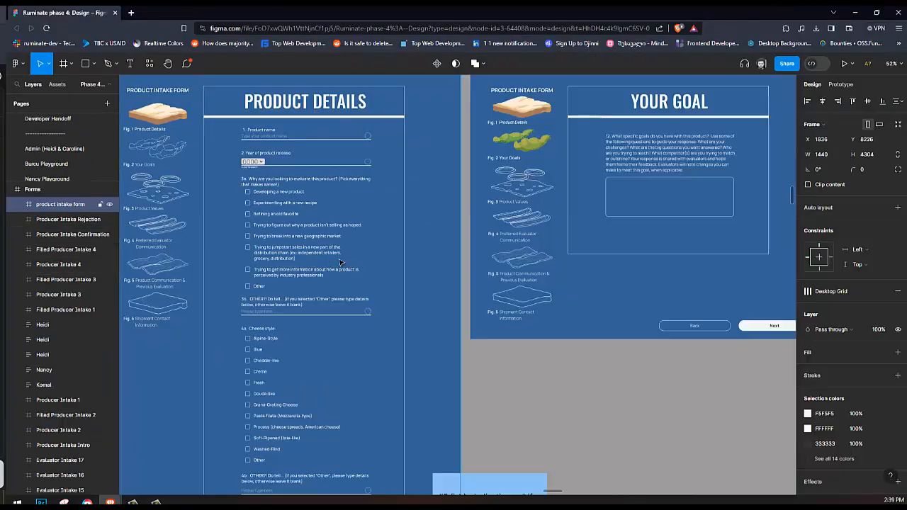
scroll(403, 263, down, 4)
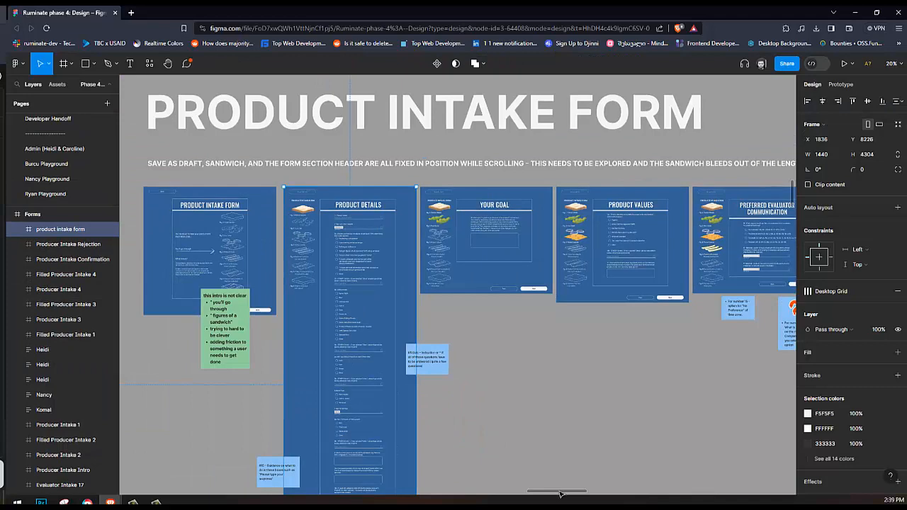
mouse_move(560, 492)
mouse_down()
mouse_move(610, 494)
mouse_move(555, 494)
mouse_up()
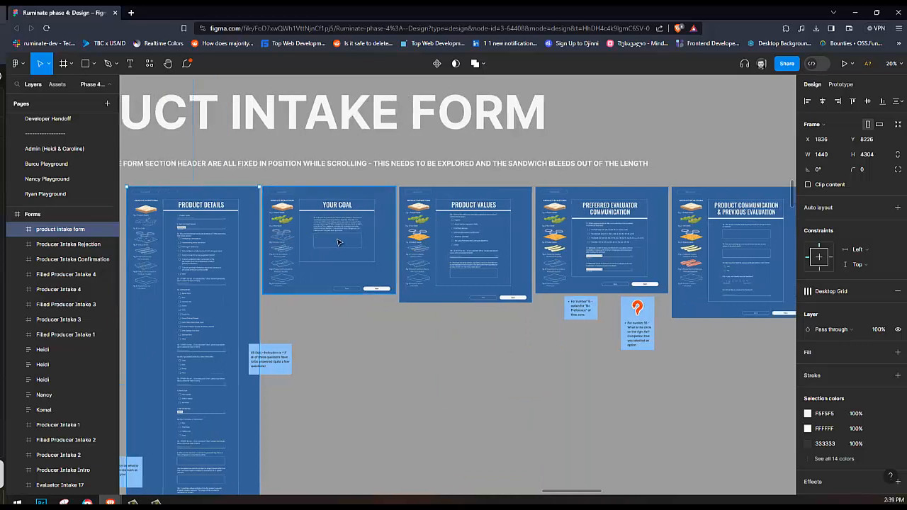
click(339, 224)
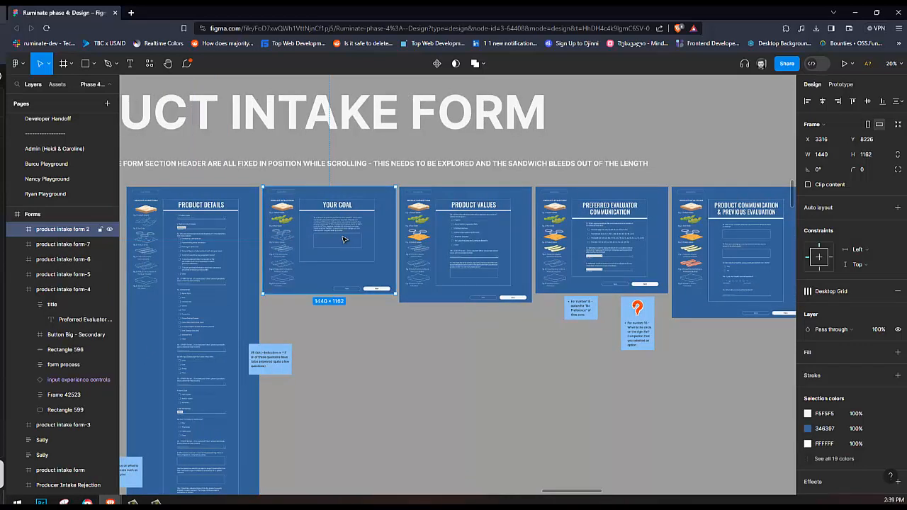
- Compare the neighbouring Product Intake Form frames and select the Product Values frame
scroll(343, 240, down, 5)
scroll(343, 240, up, 4)
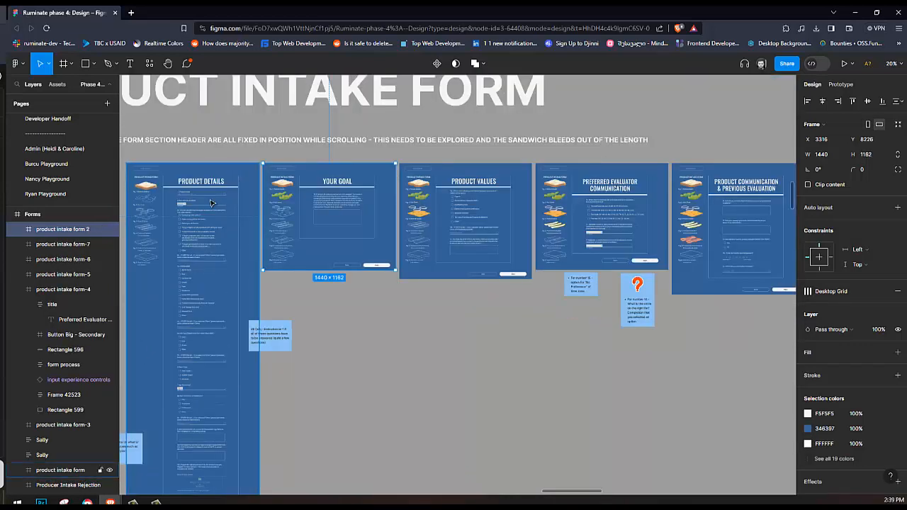
scroll(298, 246, up, 1)
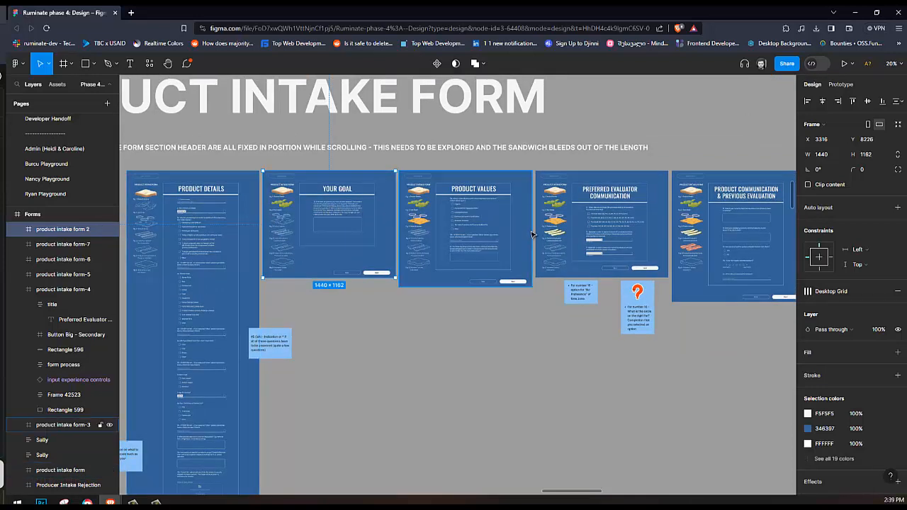
click(462, 232)
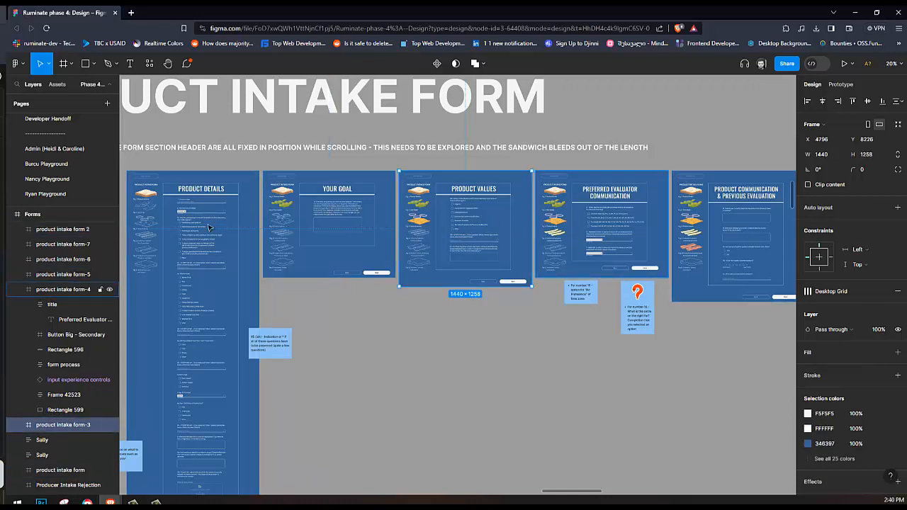
- Examine the remaining Product Intake Form frames, following the long Form Review frame down through its sections
drag(580, 494, 635, 494)
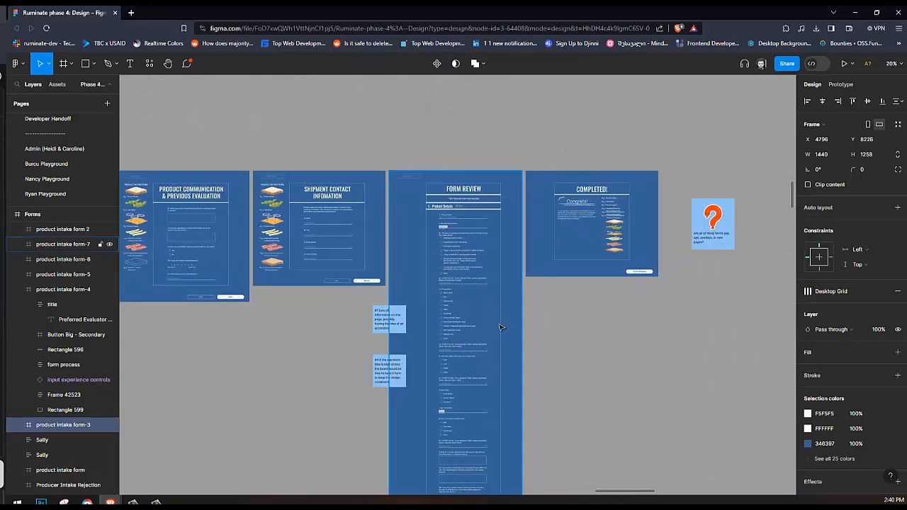
ctrl+scroll(500, 327, down, 3)
scroll(498, 337, down, 2)
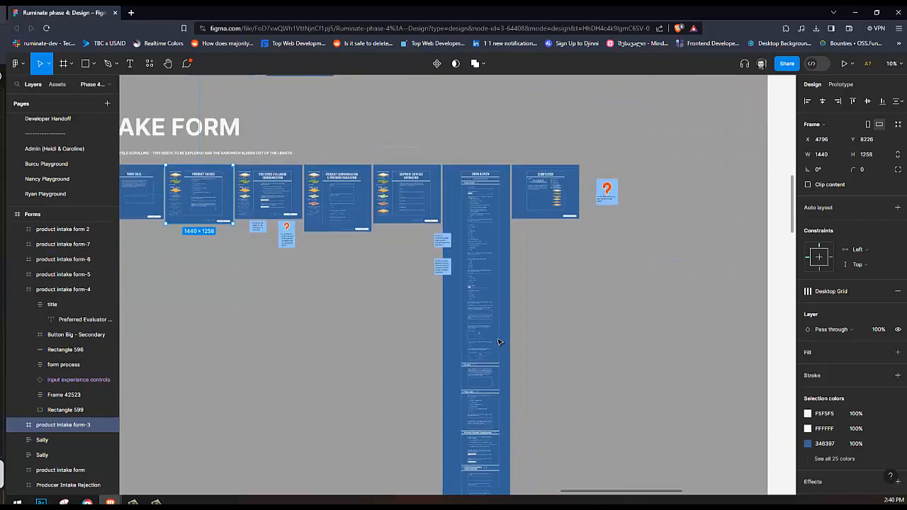
scroll(498, 342, down, 3)
scroll(496, 461, up, 1)
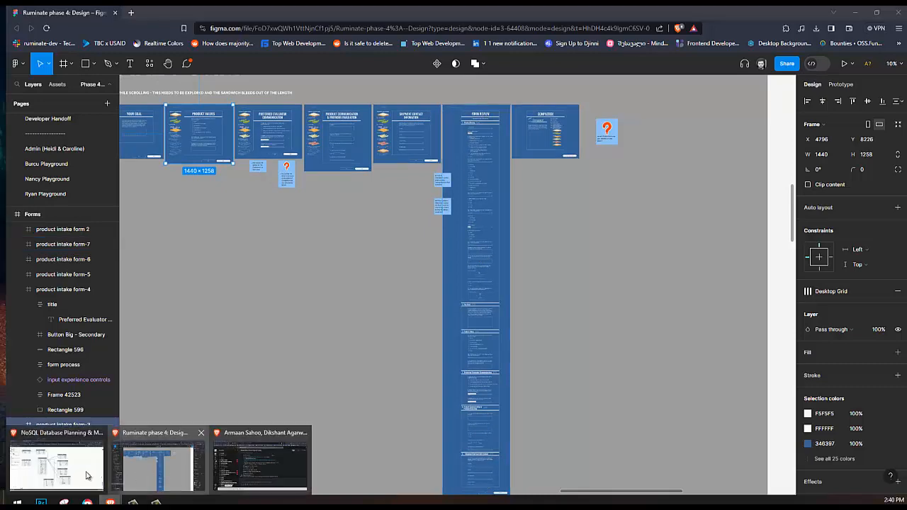
- Switch back to the schema and inspect the _id and your_goal fields of the your_goal collection
click(59, 466)
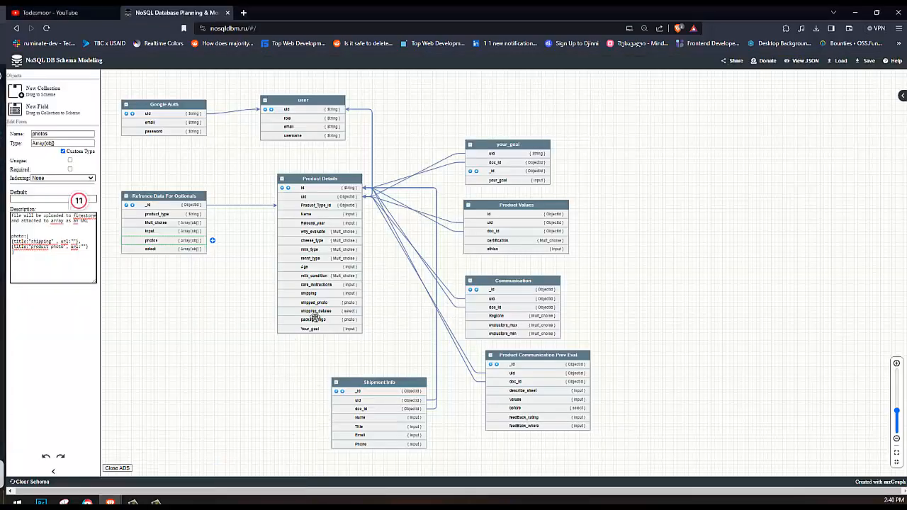
key(ctrl+minus)
key(ctrl+minus)
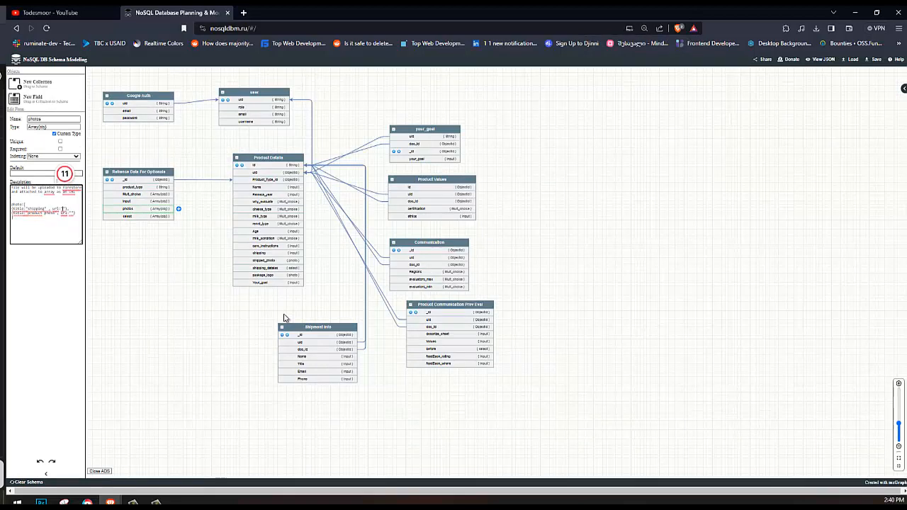
key(ctrl+plus)
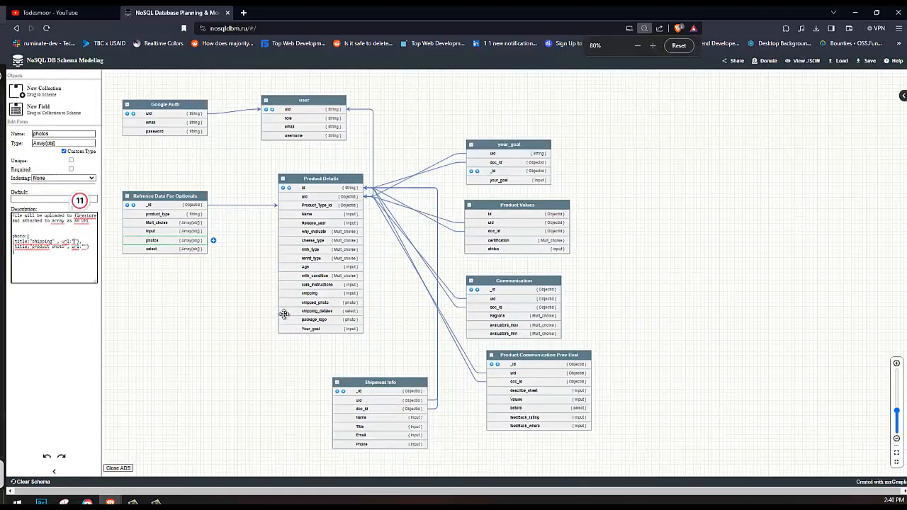
click(505, 171)
click(507, 180)
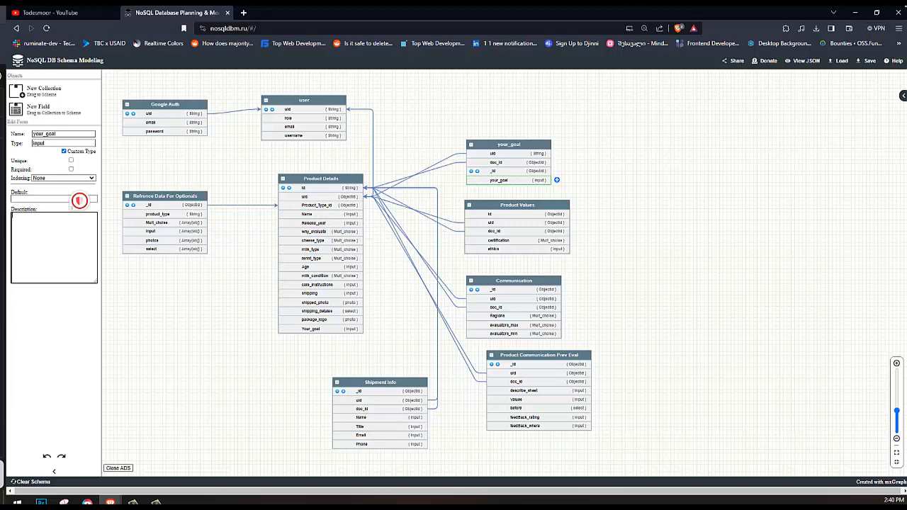
- Return to the Figma design and review the full length of the Form Review frame
click(855, 12)
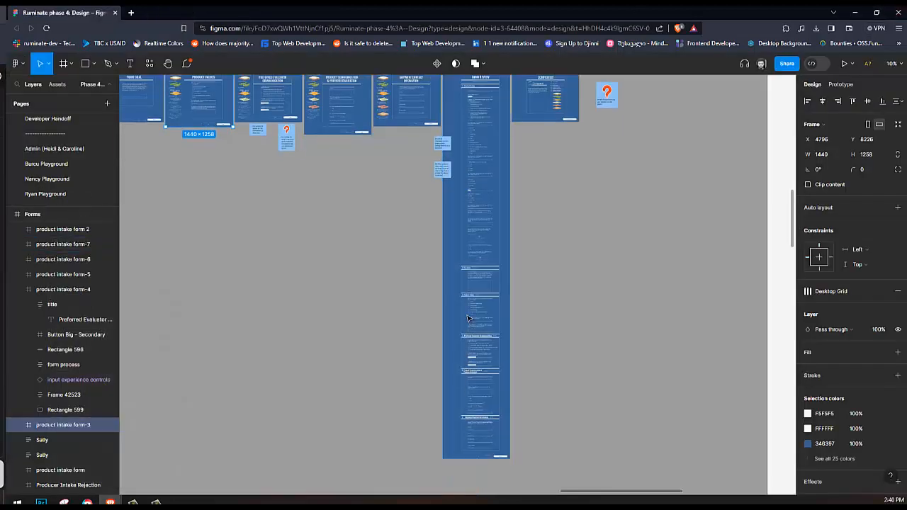
scroll(491, 132, up, 2)
scroll(515, 386, down, 2)
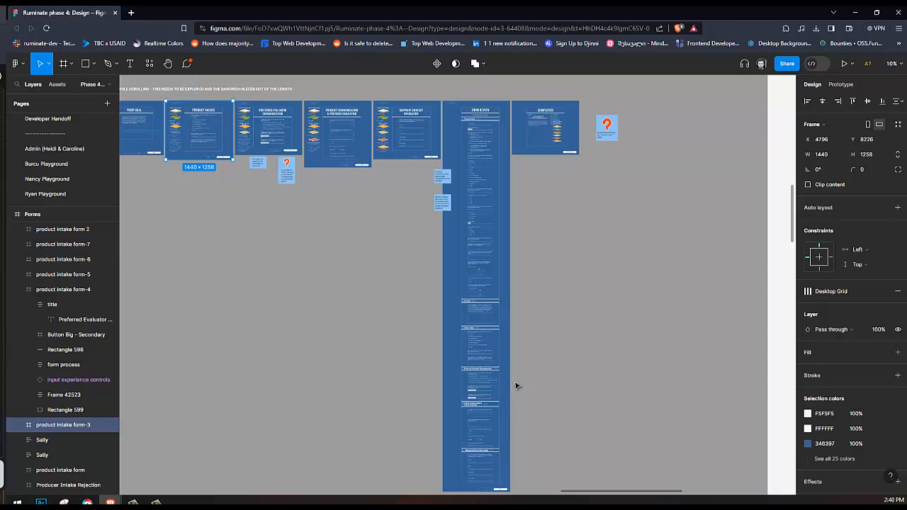
scroll(411, 351, down, 1)
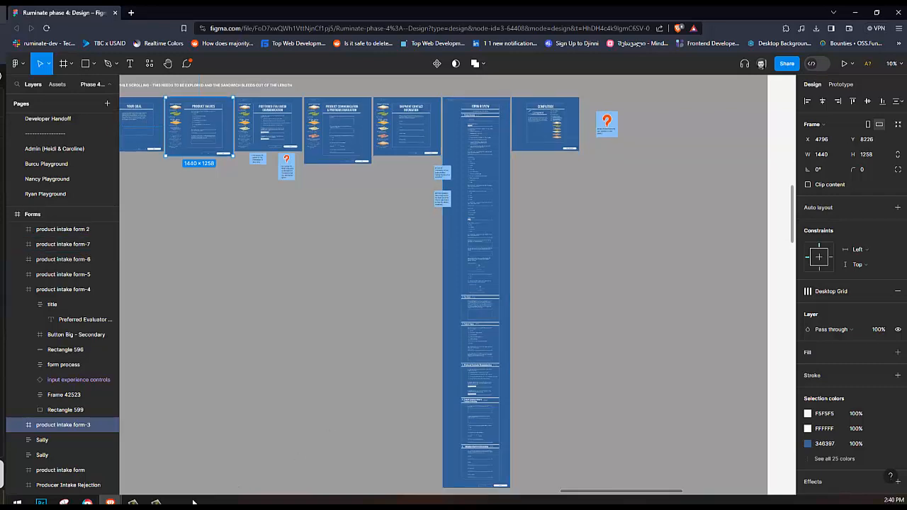
- Go back to the schema and move the Shipment Info collection slightly up and to the right
mouse_move(110, 501)
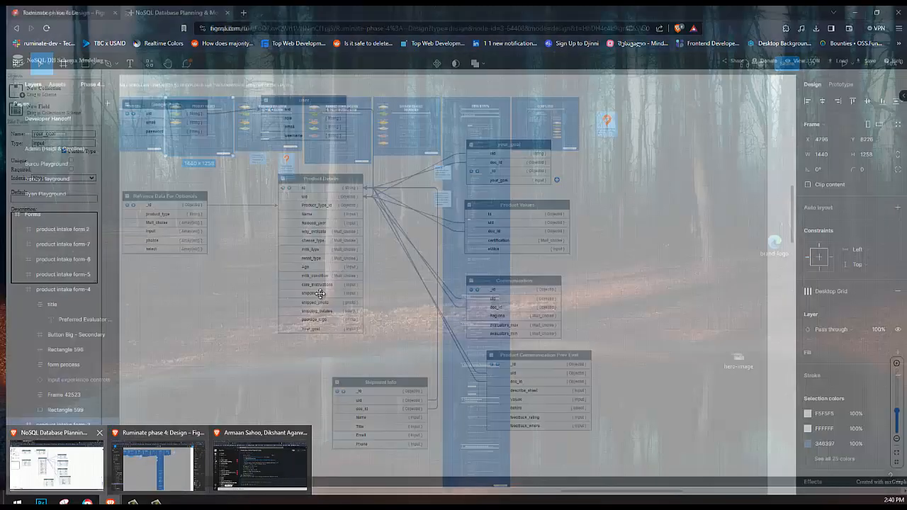
click(99, 476)
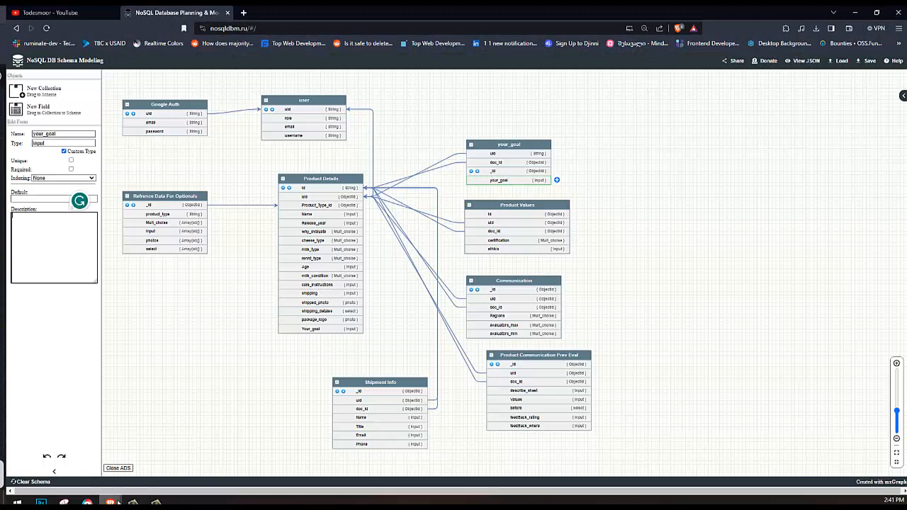
mouse_move(118, 500)
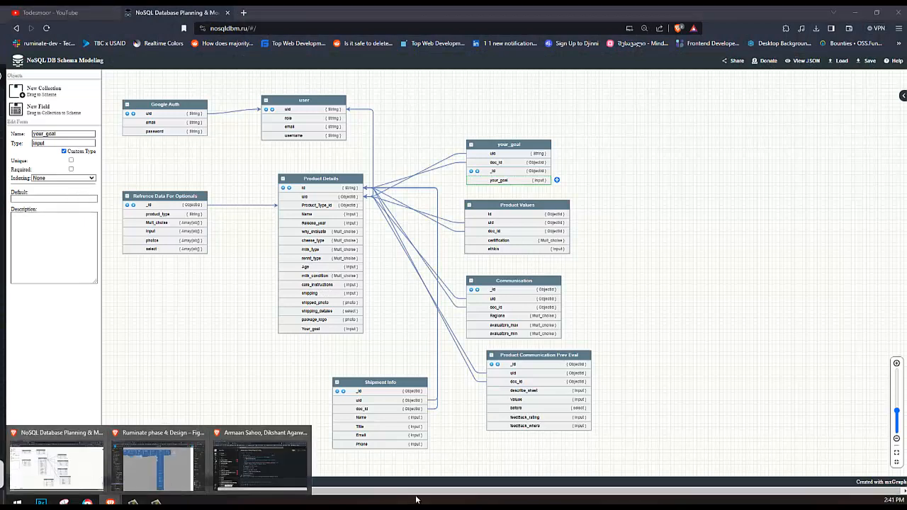
click(440, 436)
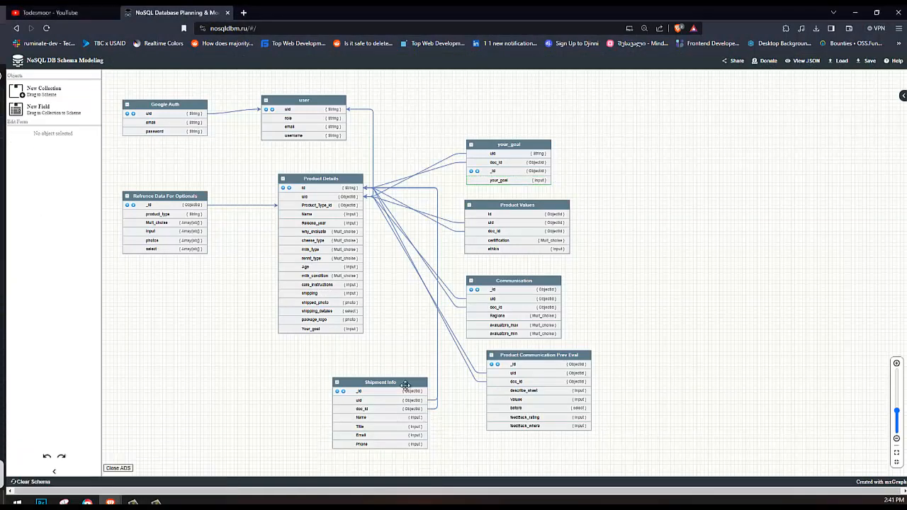
mouse_move(405, 385)
mouse_down()
mouse_move(395, 360)
mouse_move(423, 370)
mouse_move(414, 373)
mouse_up()
click(416, 338)
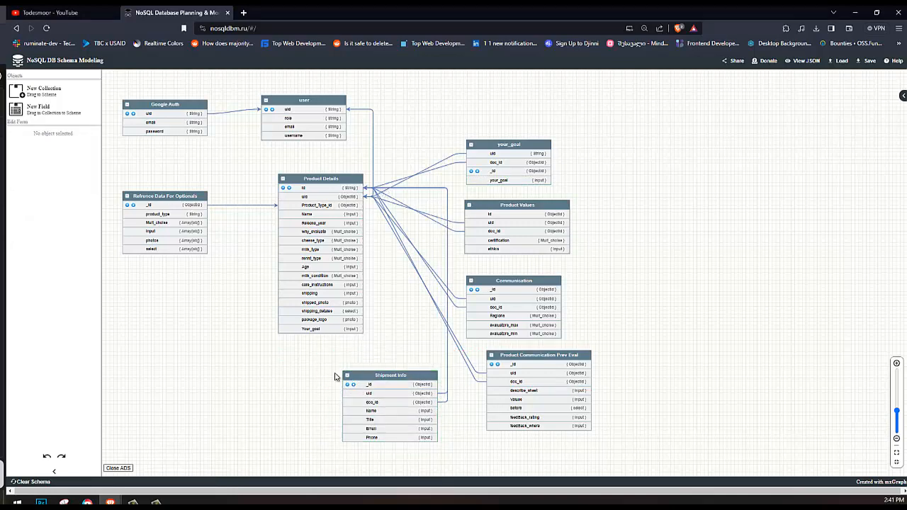
- Switch to the Figma design, clear the frame selection and look over the Evaluator Intake Form and Product Intake Form rows
mouse_move(112, 502)
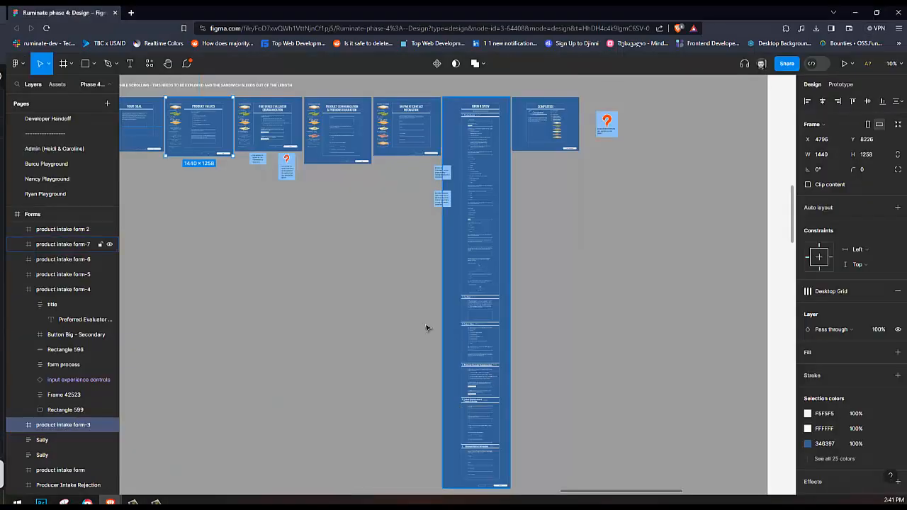
click(384, 284)
scroll(383, 283, down, 3)
scroll(289, 303, up, 3)
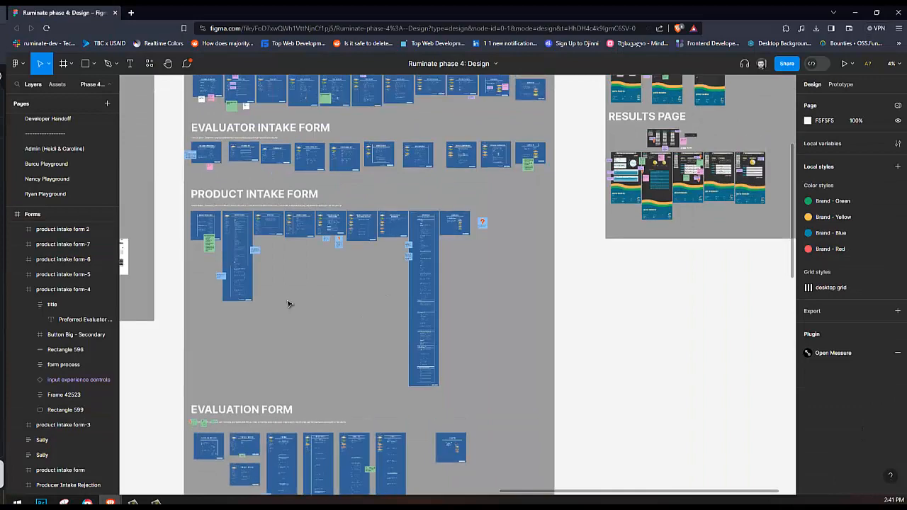
scroll(244, 243, up, 5)
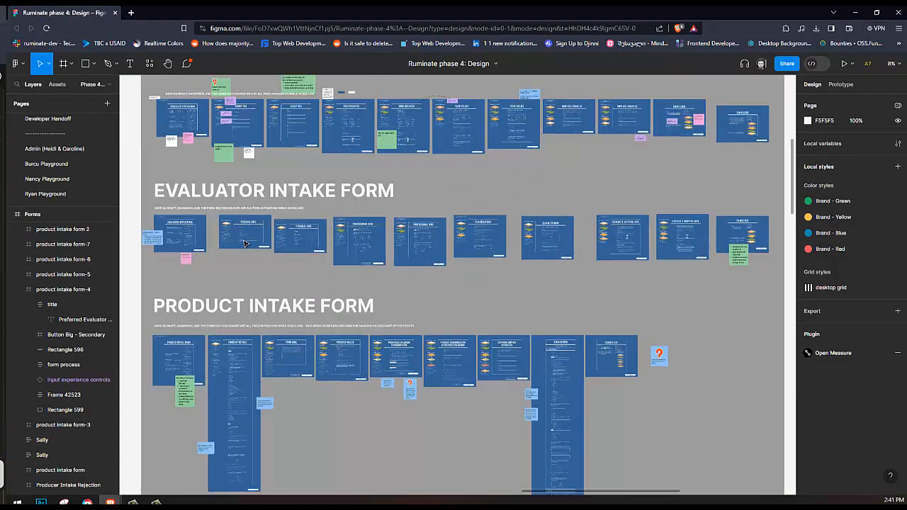
scroll(603, 249, down, 1)
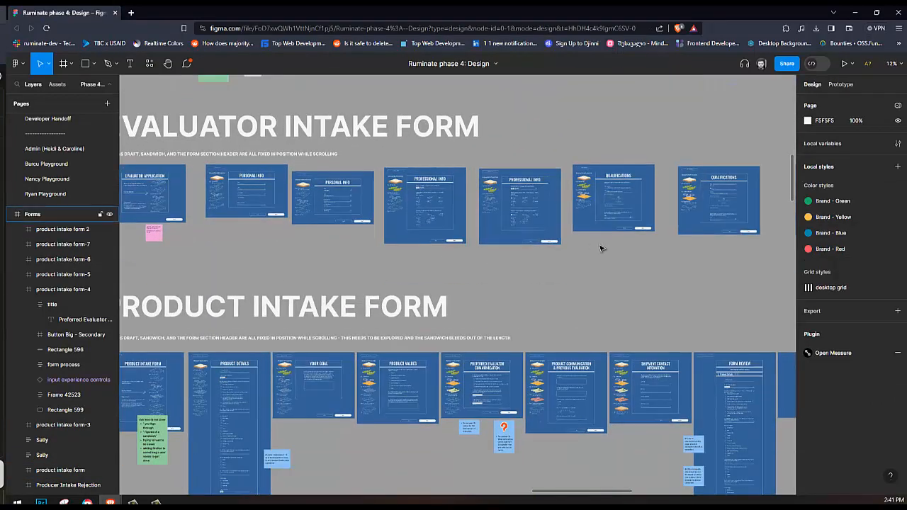
scroll(600, 247, down, 3)
scroll(465, 175, up, 4)
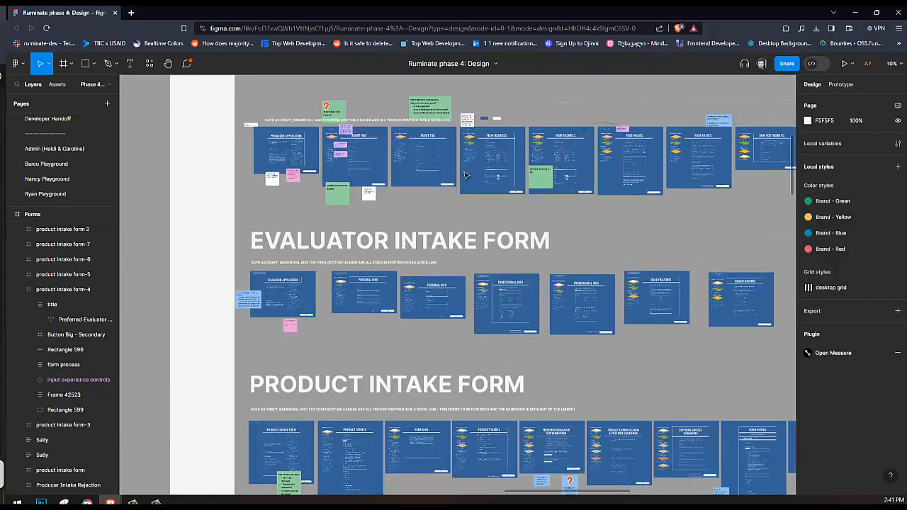
scroll(468, 182, down, 3)
scroll(474, 252, down, 4)
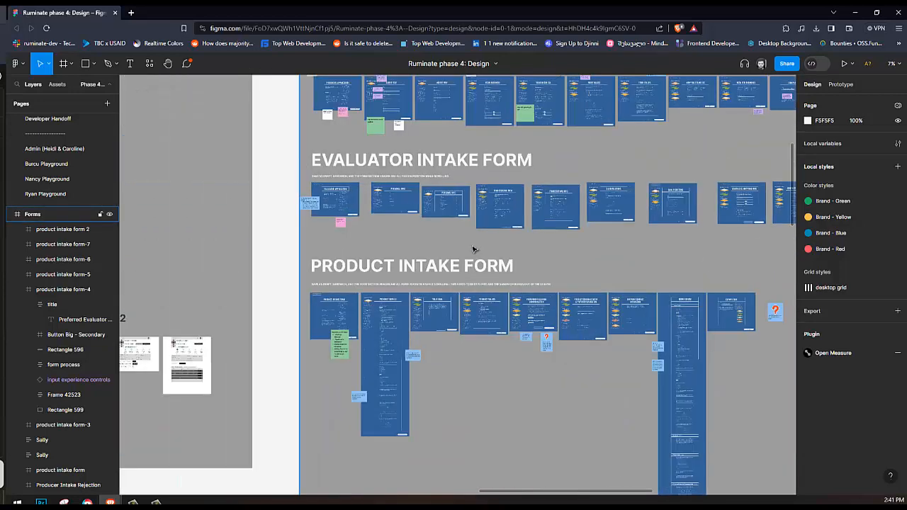
- Find the Evaluation Form section and review its lower row of Unboxing, Visual & Aroma, Taste/Flavor and Overall frames
scroll(481, 261, down, 5)
scroll(483, 265, up, 3)
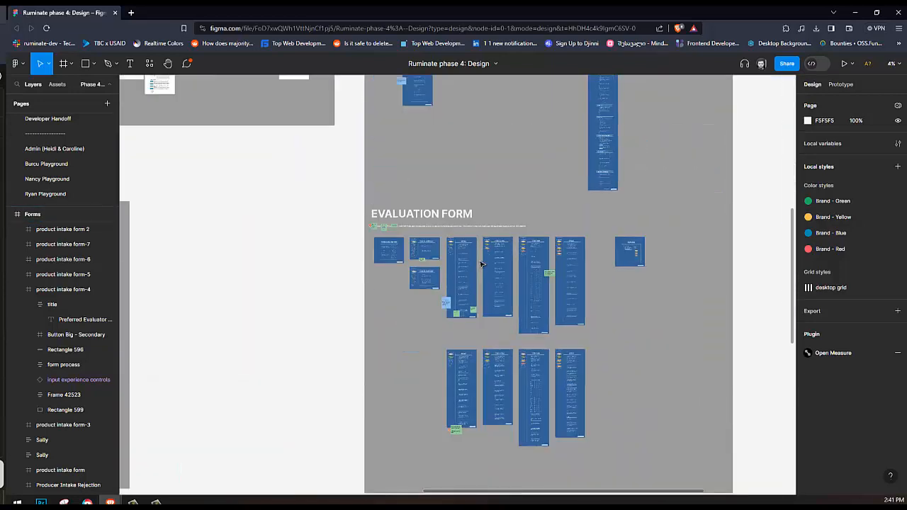
scroll(496, 266, up, 5)
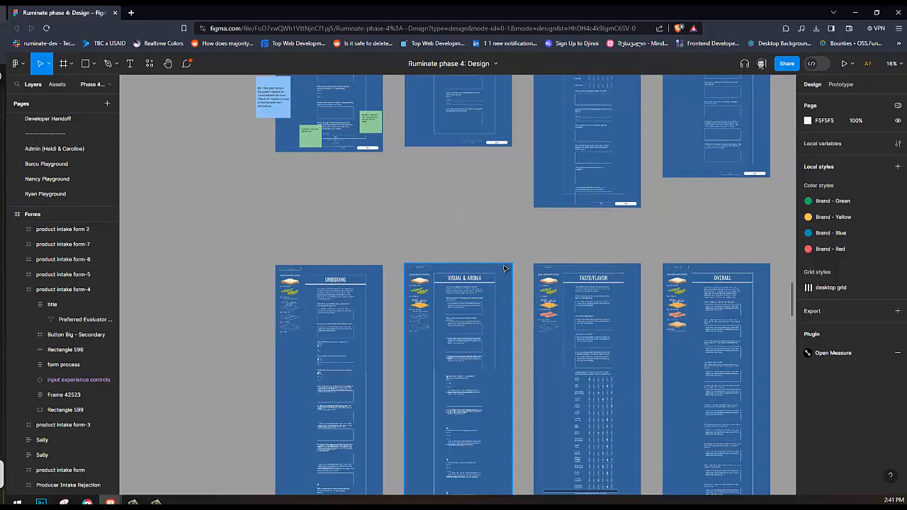
scroll(509, 268, down, 3)
scroll(504, 268, up, 3)
scroll(504, 268, down, 2)
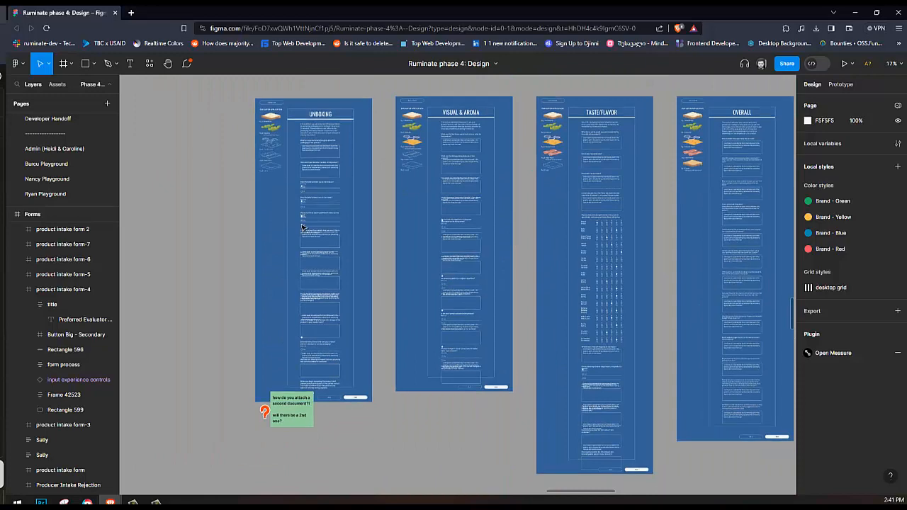
scroll(304, 229, down, 2)
scroll(356, 255, up, 4)
scroll(360, 266, down, 2)
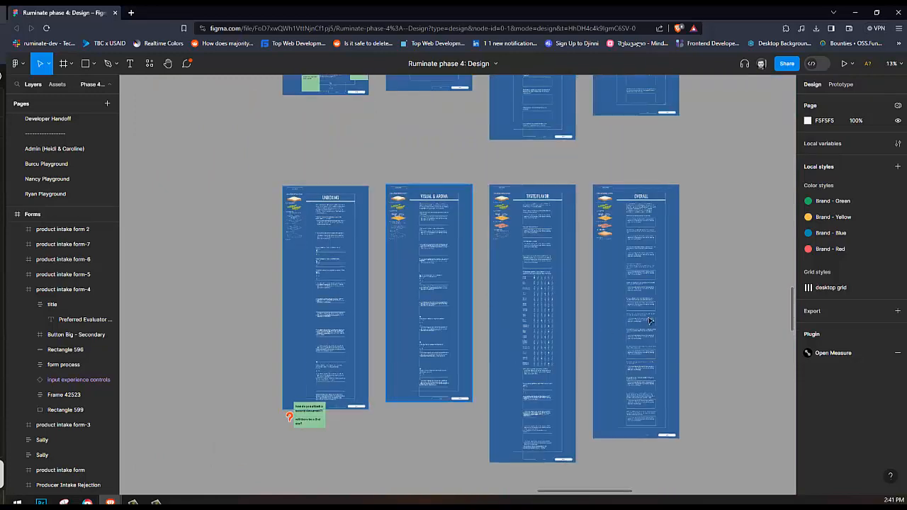
- Examine the rating grid and questions of the lower Taste/Flavor frame up close, along with the neighbouring Overall frame
scroll(677, 317, up, 1)
scroll(652, 324, up, 2)
scroll(456, 293, up, 3)
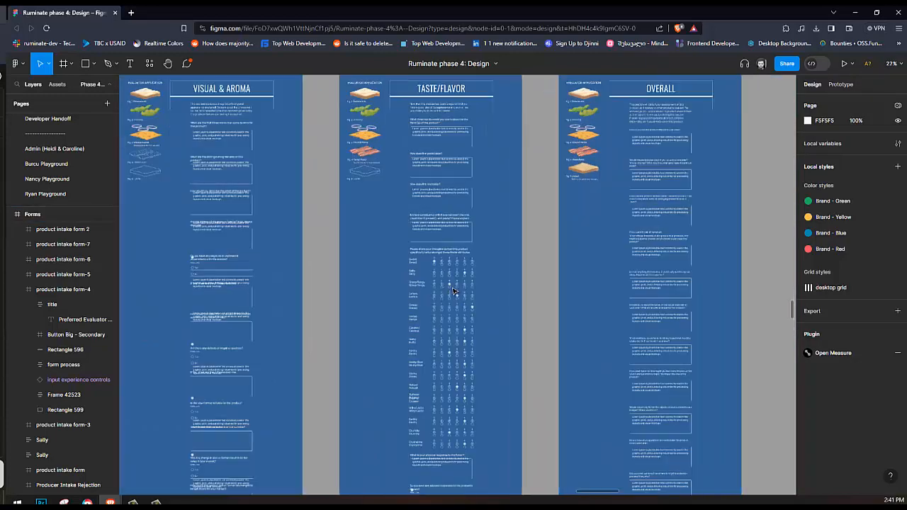
scroll(485, 290, down, 3)
scroll(564, 304, down, 1)
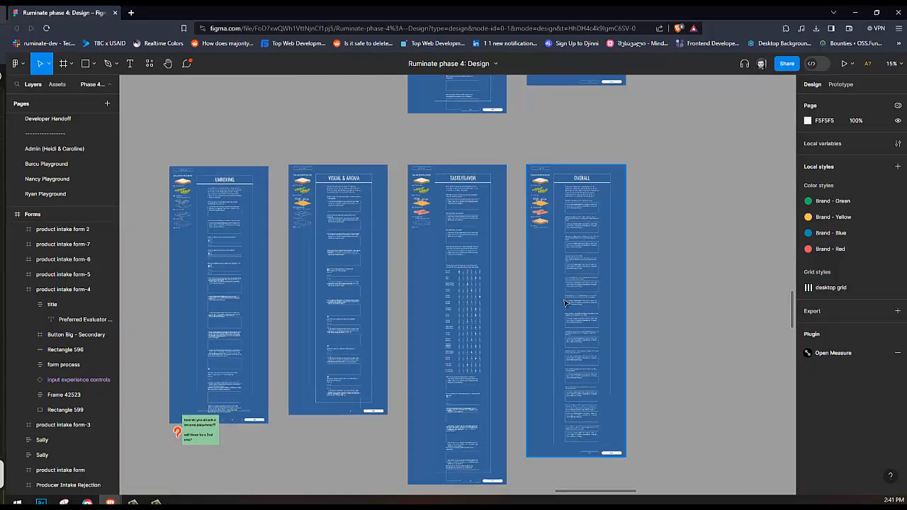
scroll(579, 331, down, 2)
- Review the upper row of Evaluation Form frames, from Unboxing to Overall
scroll(539, 284, up, 5)
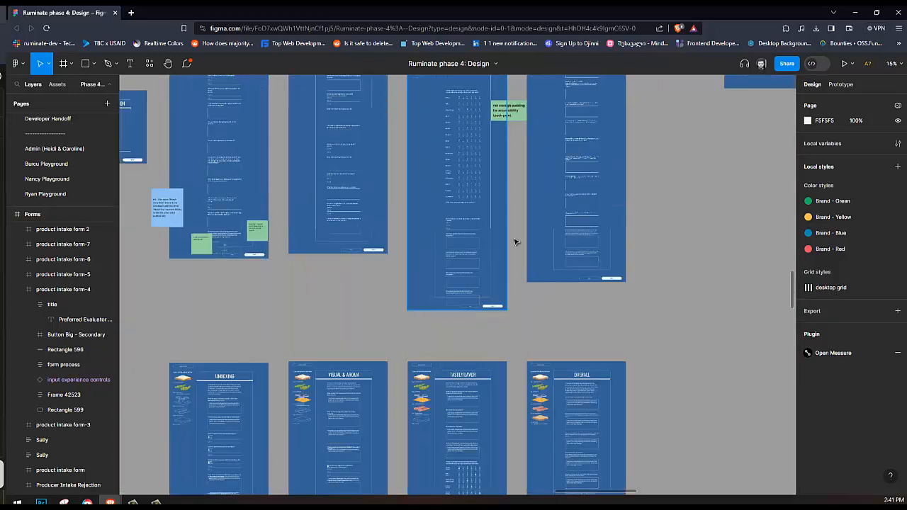
scroll(460, 211, up, 2)
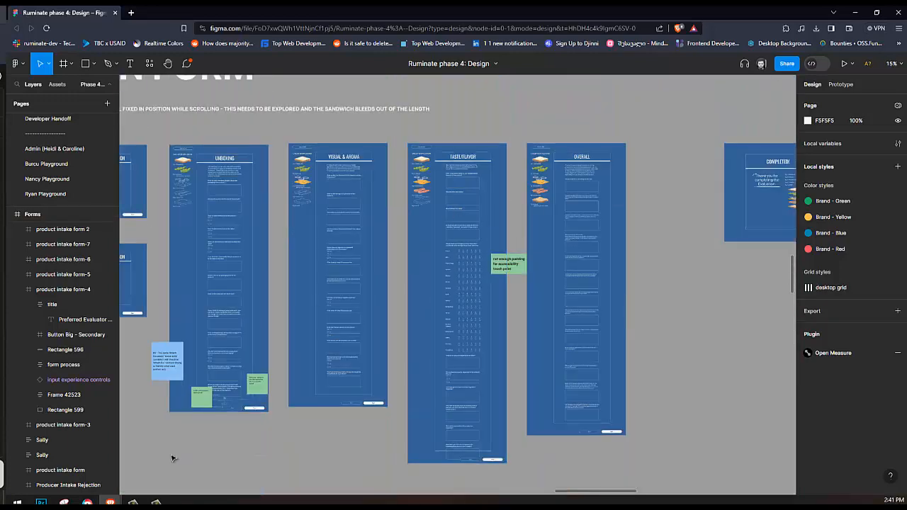
click(157, 504)
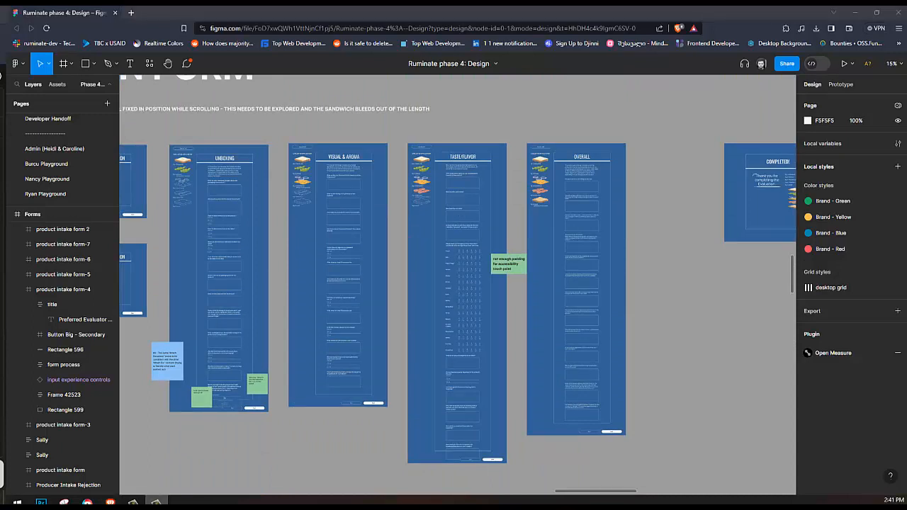